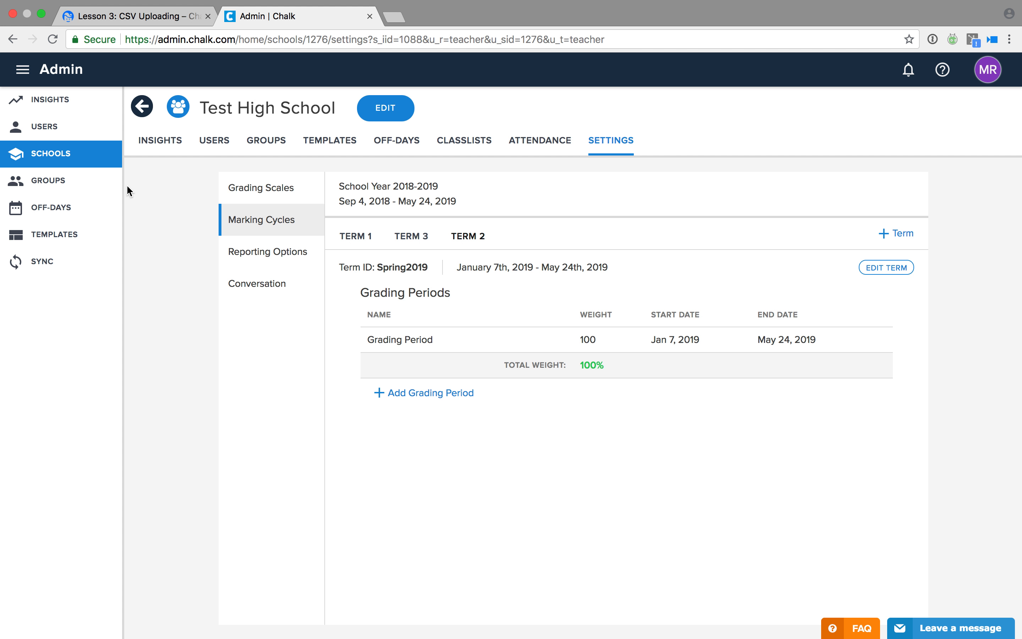
Open Chalk Admin's Data Sync page for Test High School from the SYNC sidebar item.
{"action": "left_click", "coordinate": [83, 272]}
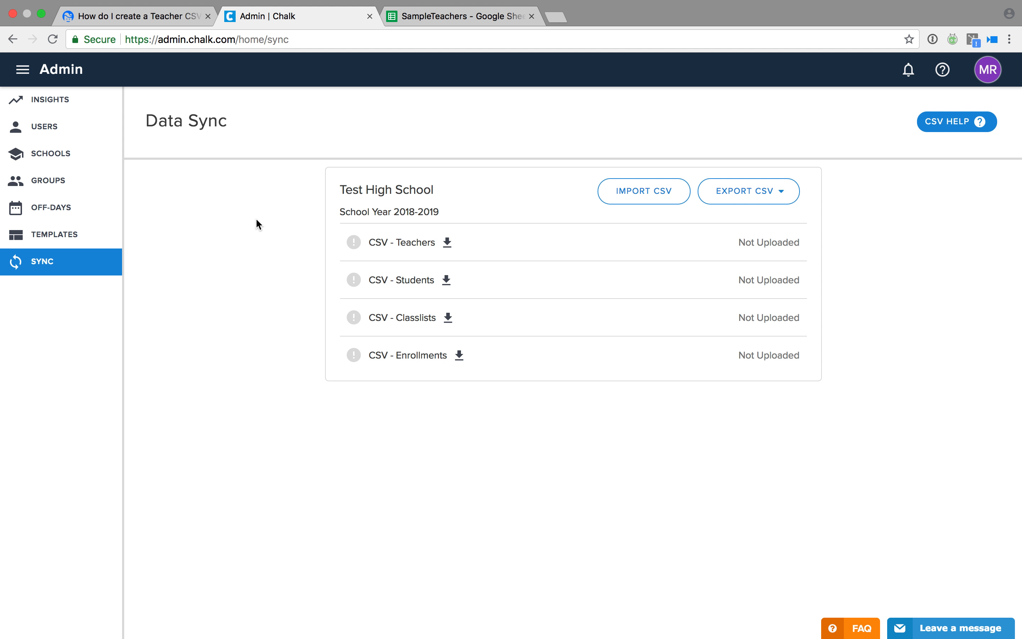
In SampleTeachers, fill row 5 with teacher ID fakeID4, the teacher's e-mail, first and last name.
{"action": "left_click", "coordinate": [455, 22]}
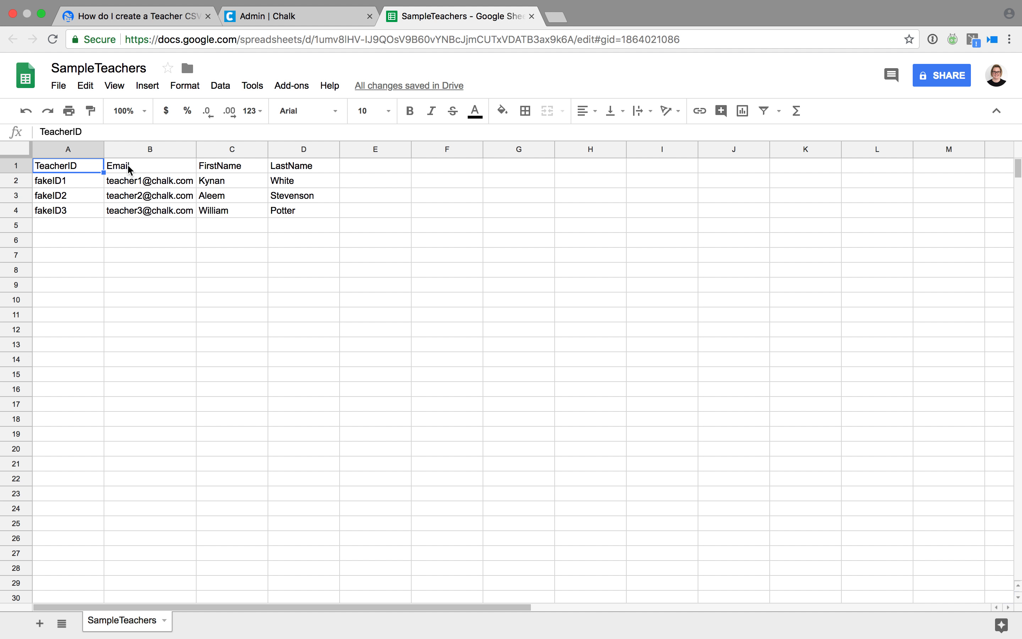
{"action": "left_click", "coordinate": [88, 228]}
{"action": "type", "text": "fake"}
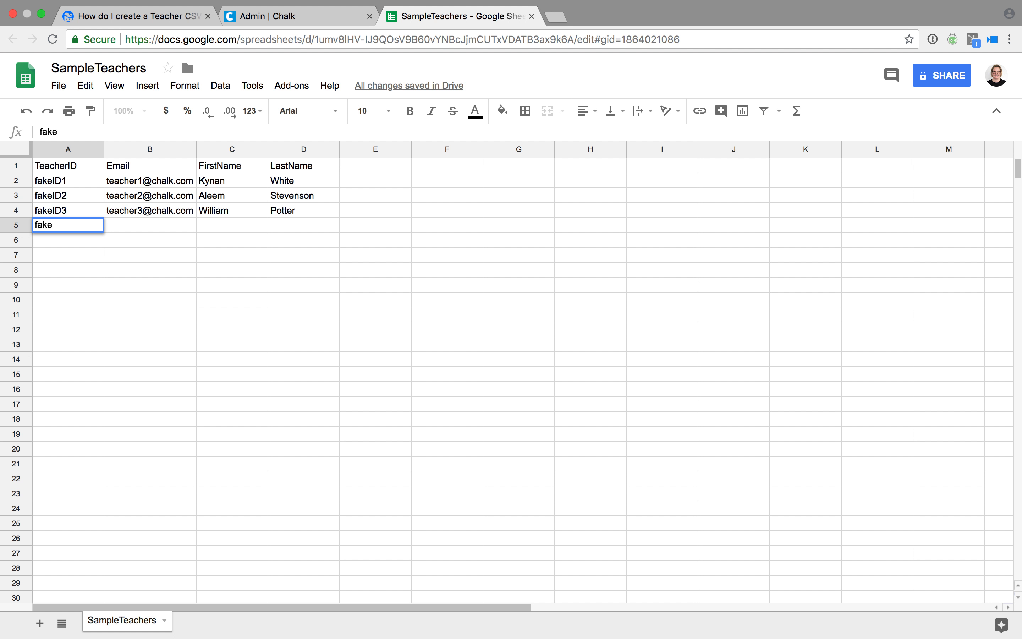
{"action": "type", "text": "ID4"}
{"action": "key", "text": "Tab"}
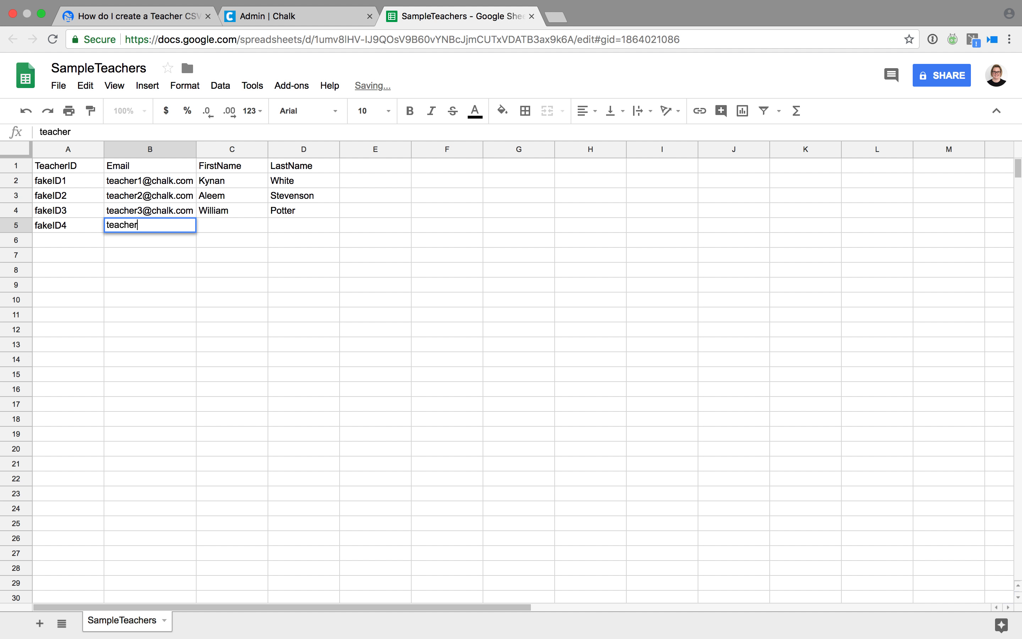
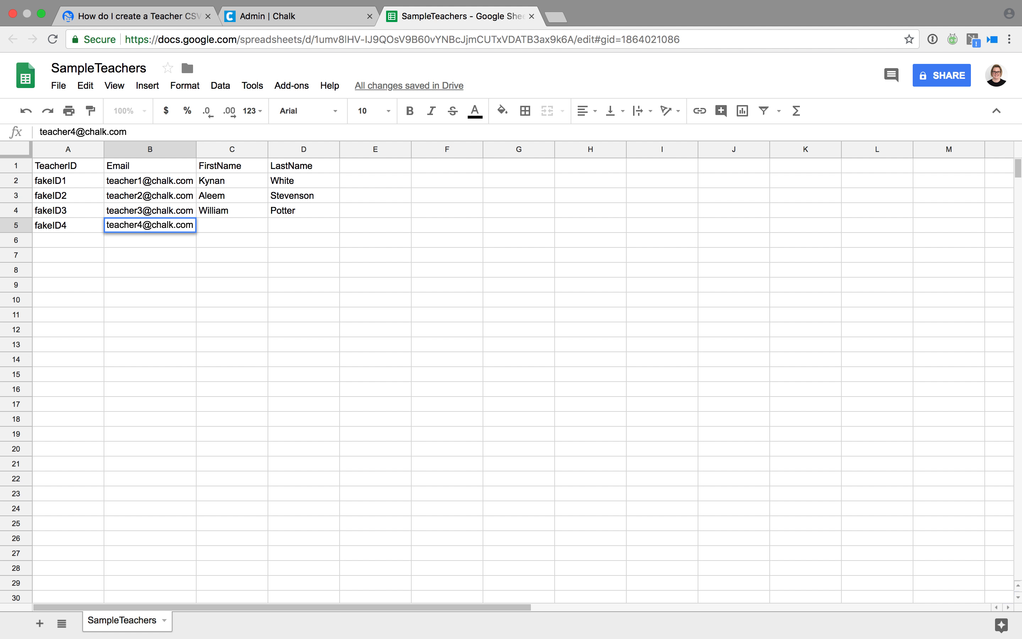
{"action": "key", "text": "Tab"}
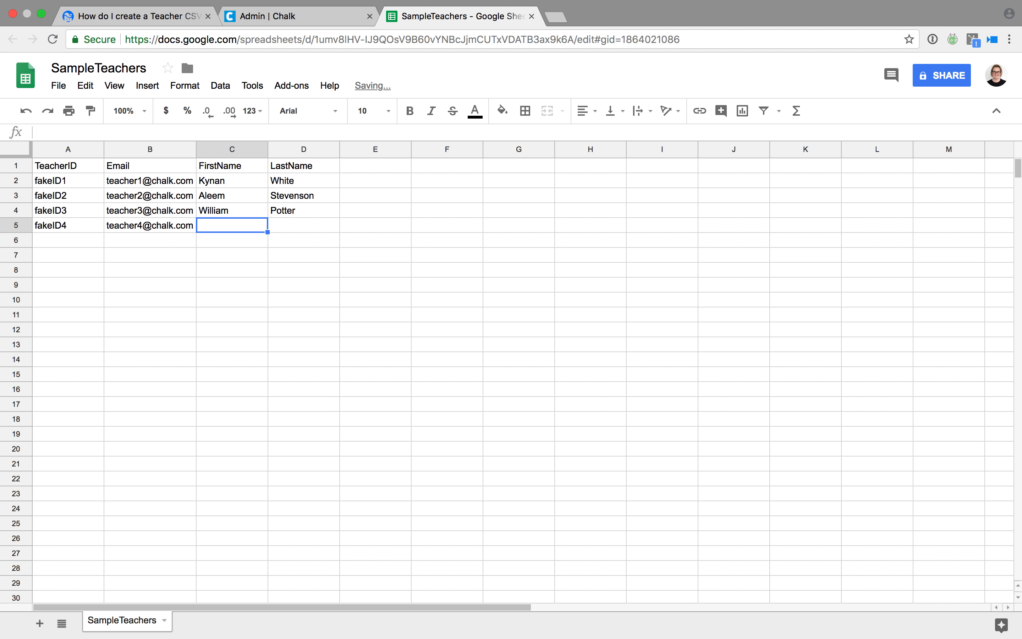
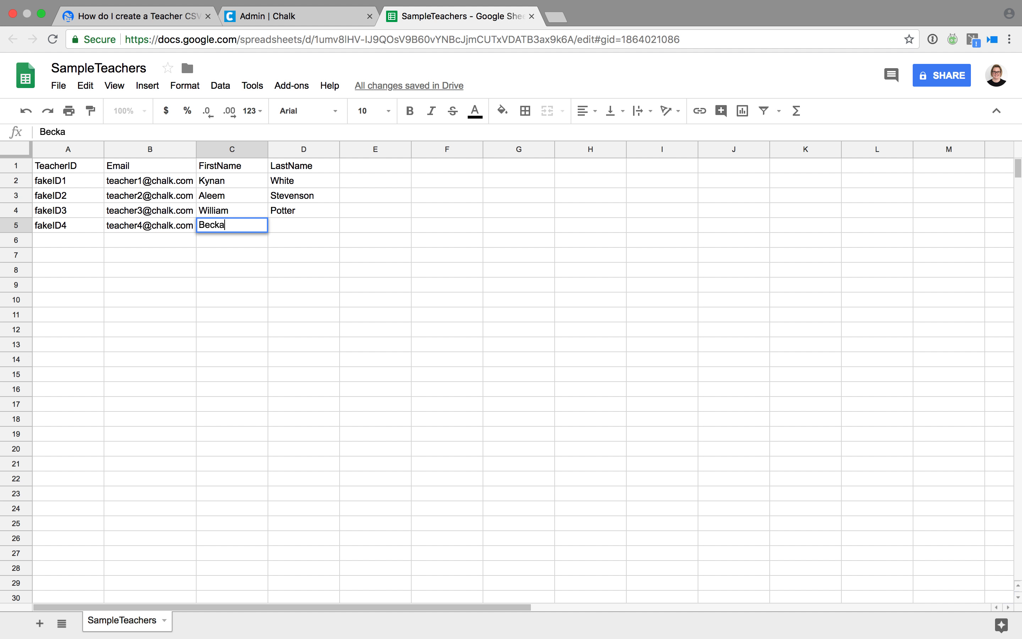
{"action": "key", "text": "Tab"}
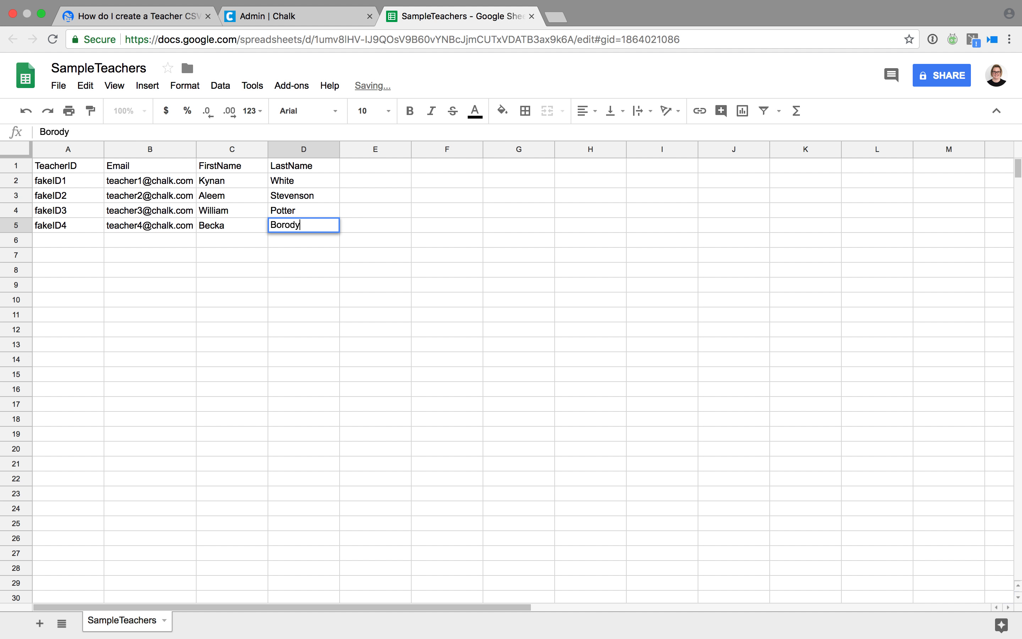
{"action": "key", "text": "Return"}
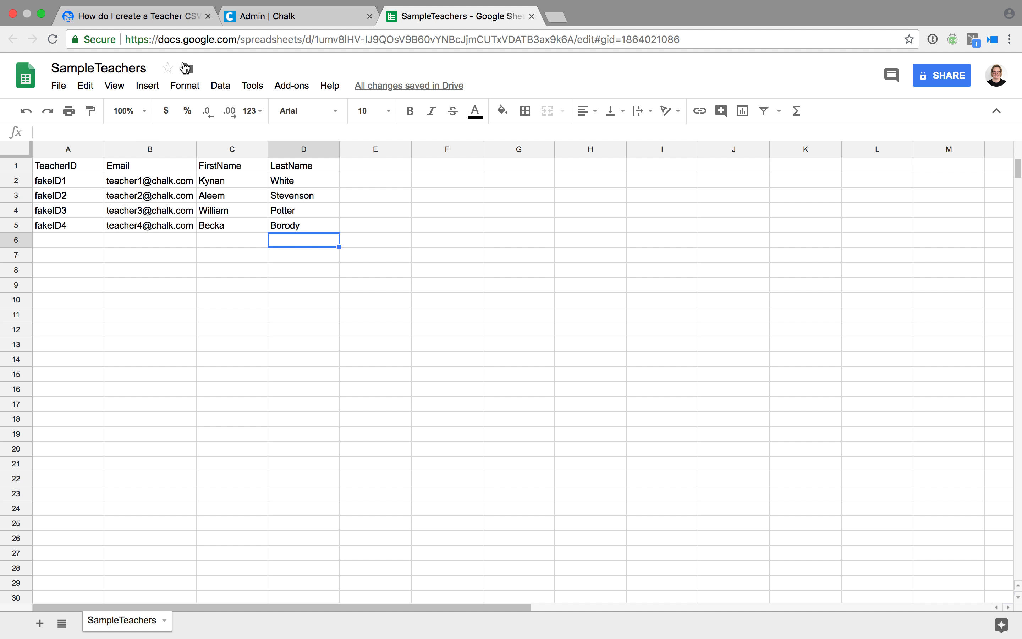
{"action": "left_click", "coordinate": [252, 25]}
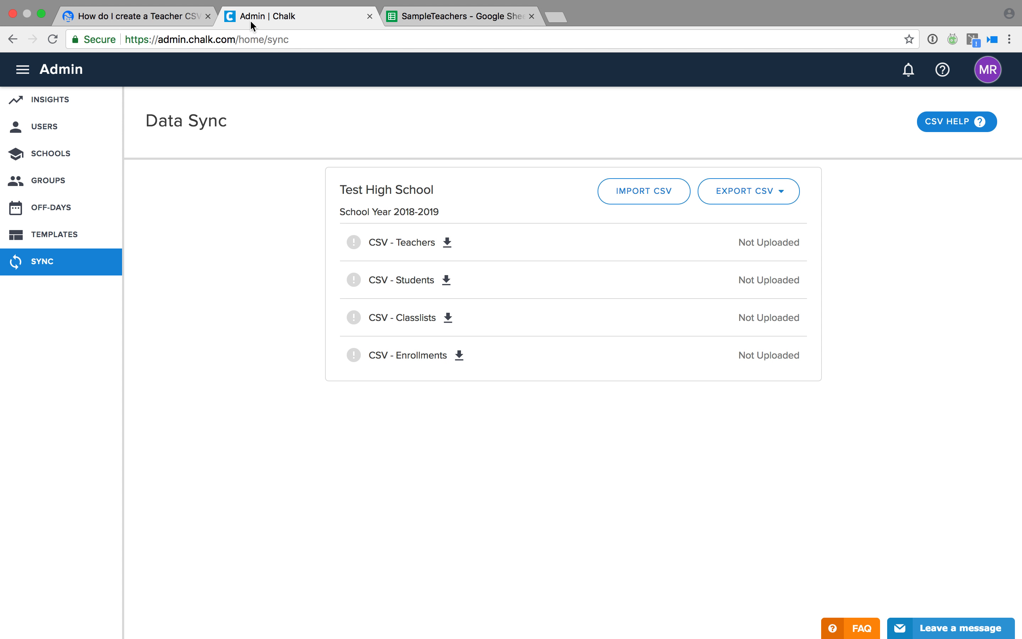
Bring the SampleStudents sheet to full screen and select its first header cells from A1.
{"action": "left_click", "coordinate": [42, 15]}
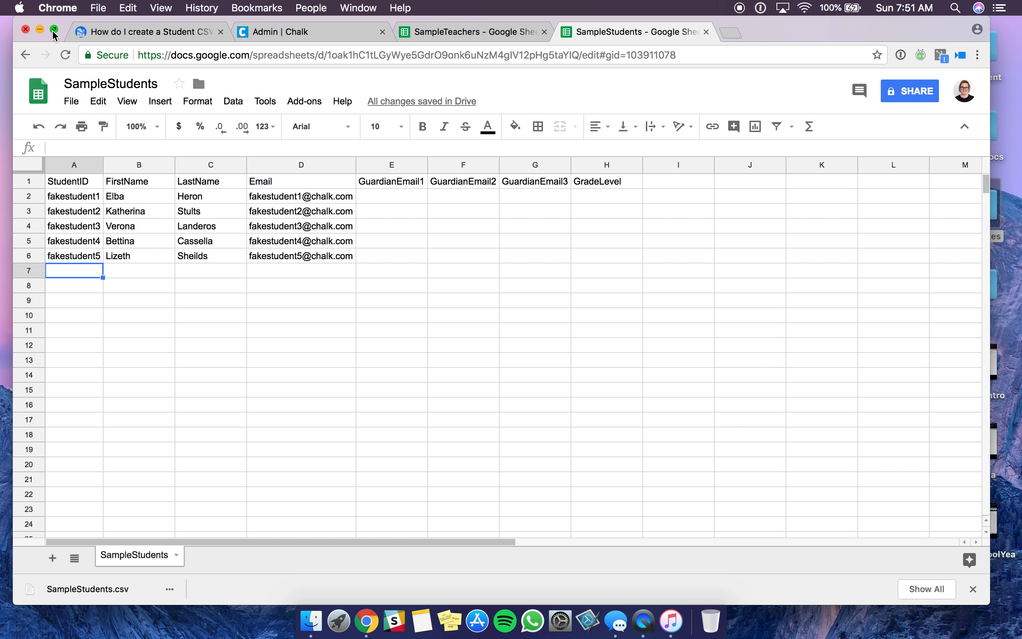
{"action": "left_click", "coordinate": [54, 29]}
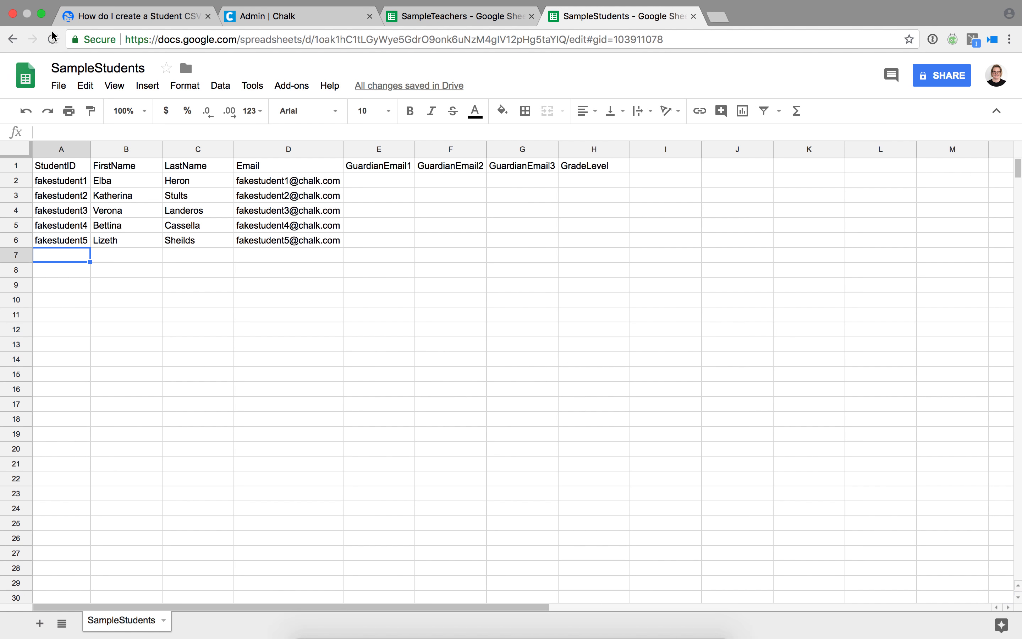
{"action": "left_click", "coordinate": [68, 166]}
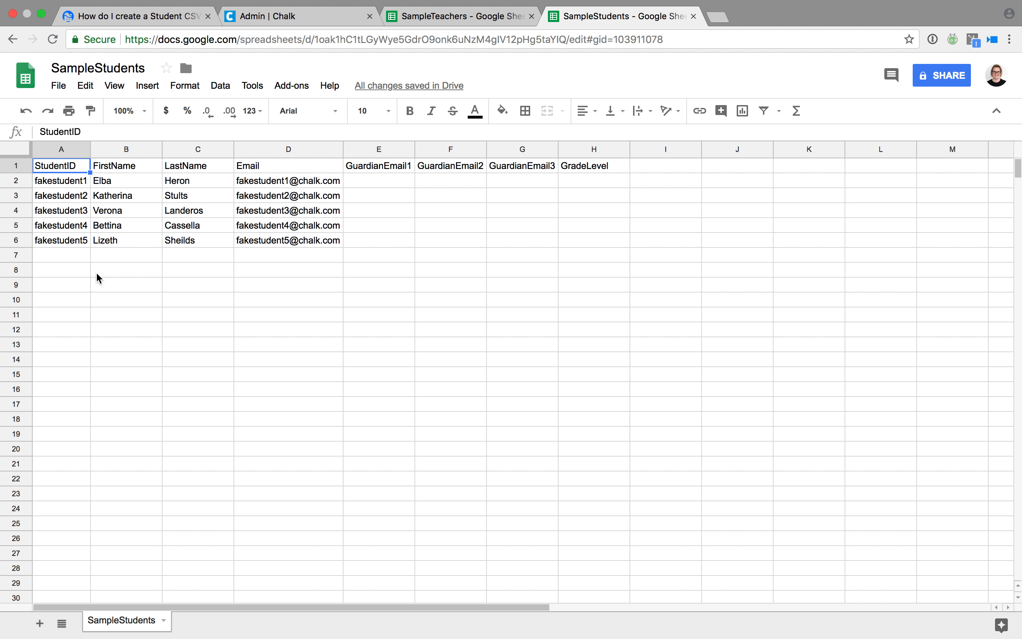
{"action": "key", "text": "shift+Right"}
{"action": "key", "text": "shift+Right"}
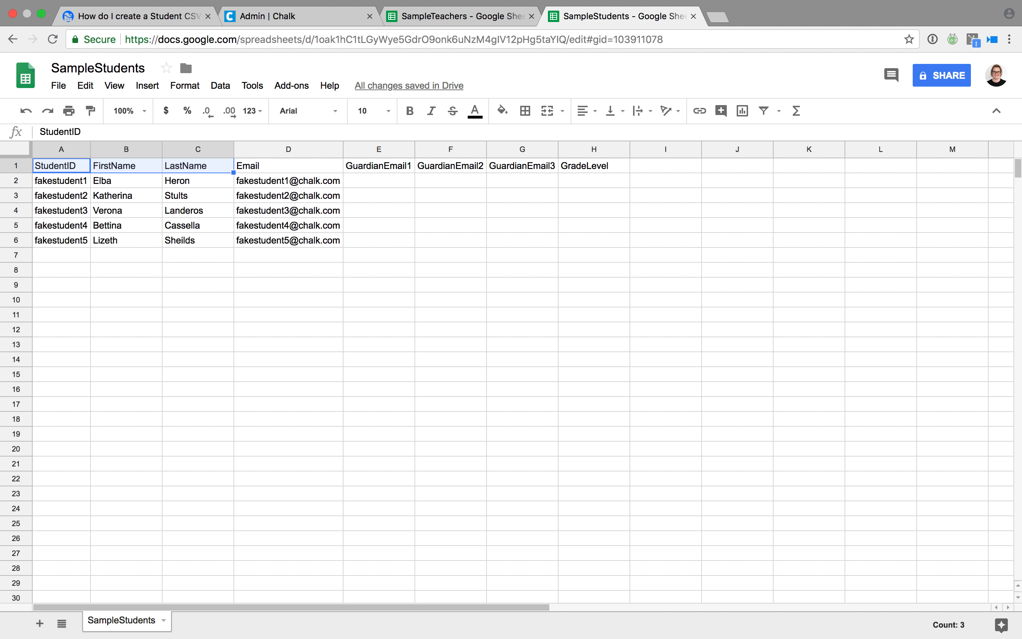
Set GradeLevel to 1 for all five students in column H.
{"action": "left_click", "coordinate": [576, 167]}
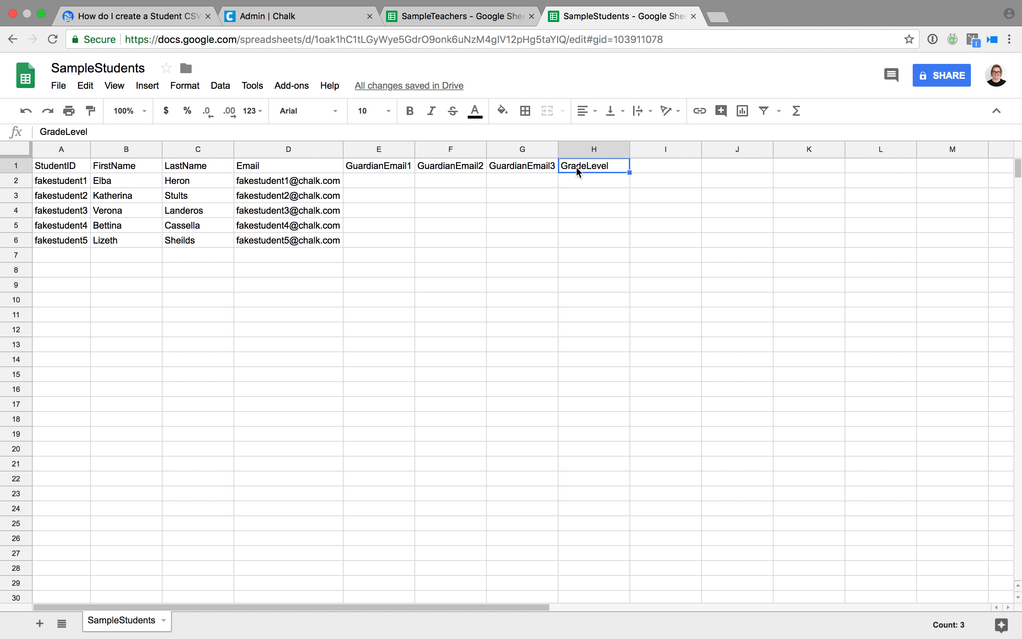
{"action": "key", "text": "Down"}
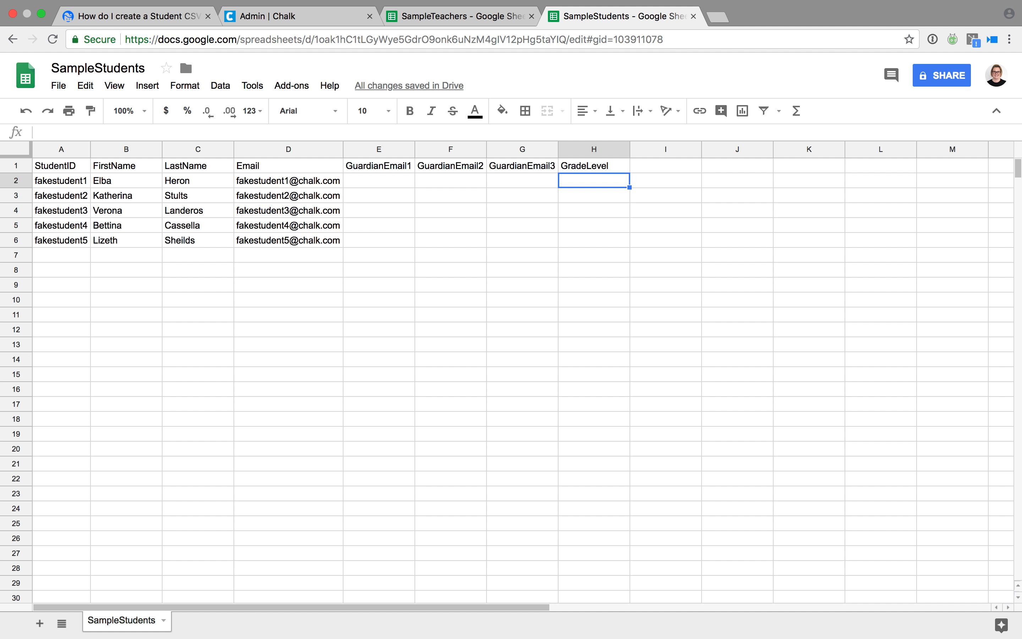
{"action": "type", "text": "1"}
{"action": "key", "text": "Return"}
{"action": "type", "text": "1"}
{"action": "key", "text": "Return"}
{"action": "type", "text": "1"}
{"action": "key", "text": "Return"}
{"action": "type", "text": "1"}
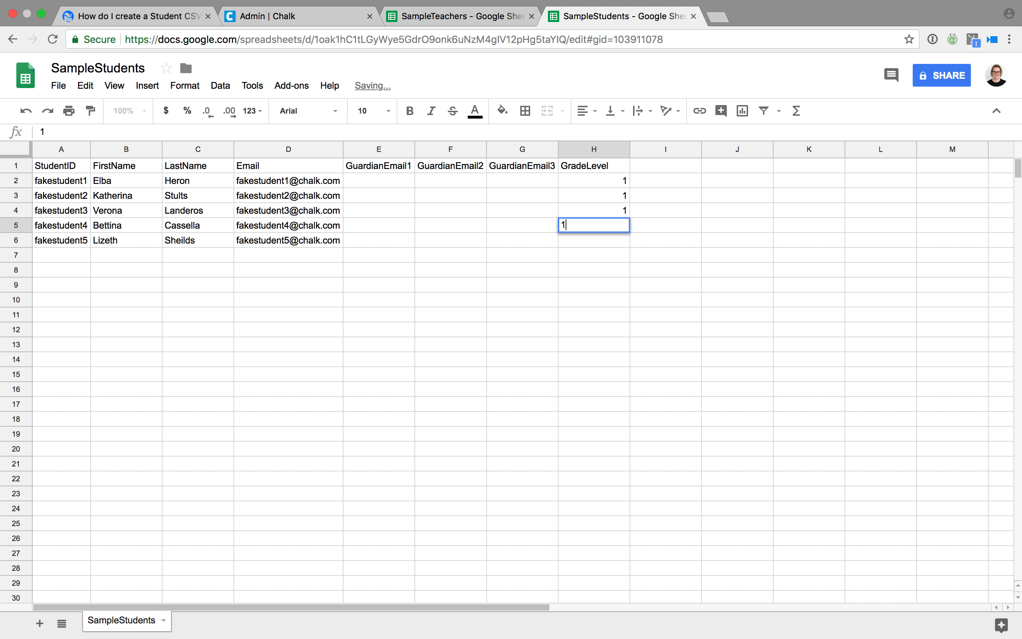
{"action": "key", "text": "Return"}
{"action": "type", "text": "1"}
{"action": "key", "text": "Left"}
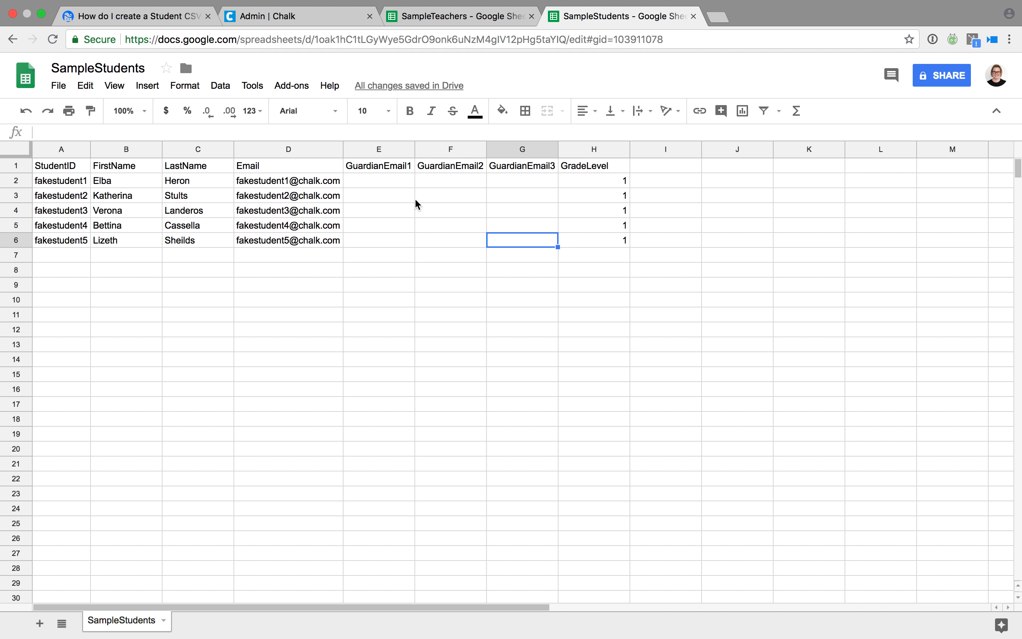
Enter the first student's guardian chalk.com e-mail in E2 and auto-fit column E's width.
{"action": "left_click", "coordinate": [334, 186]}
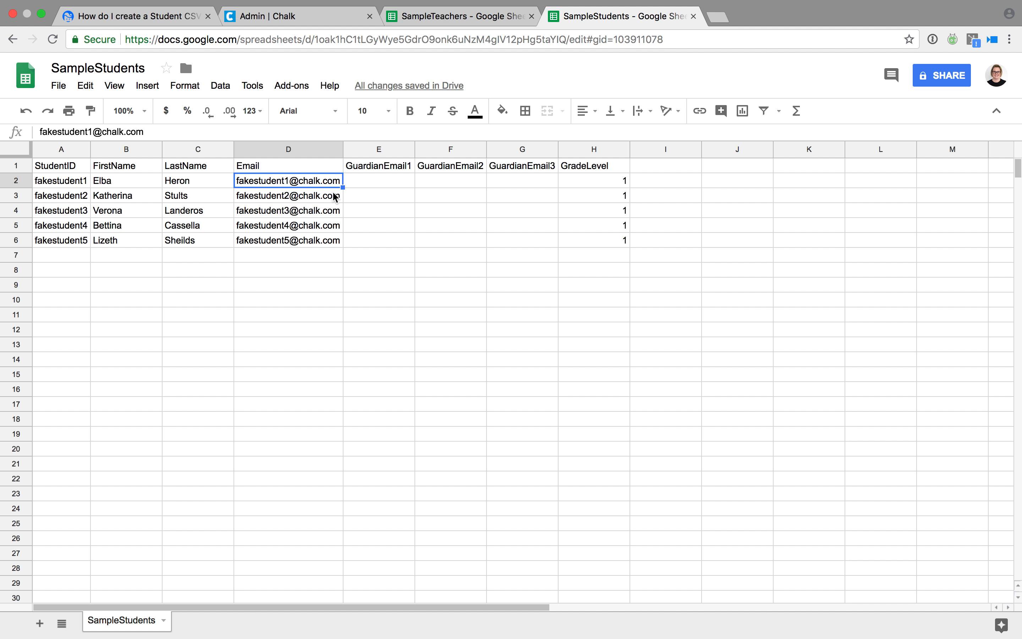
{"action": "key", "text": "Tab"}
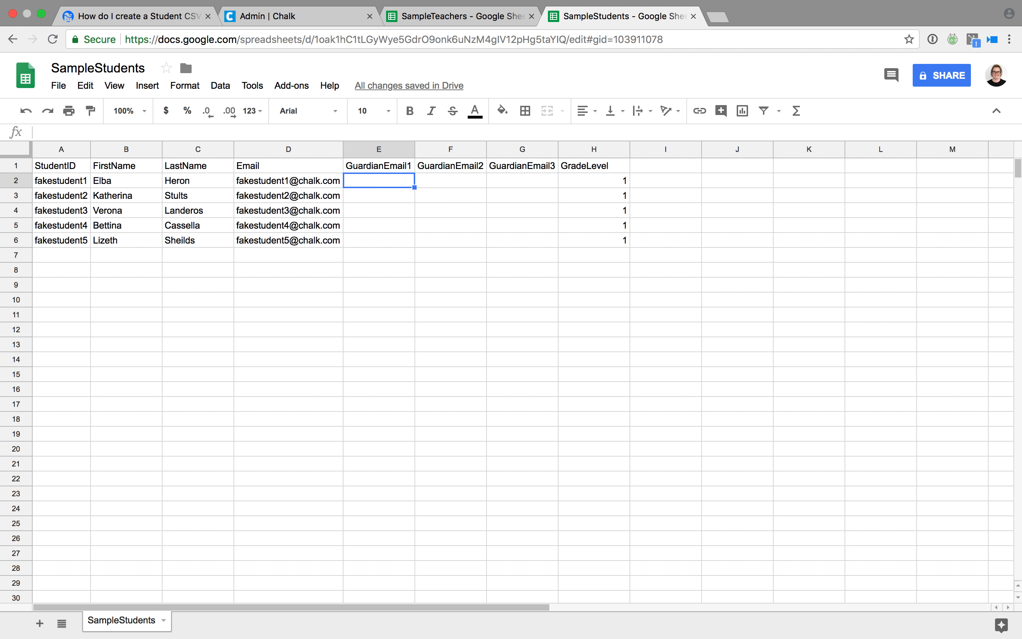
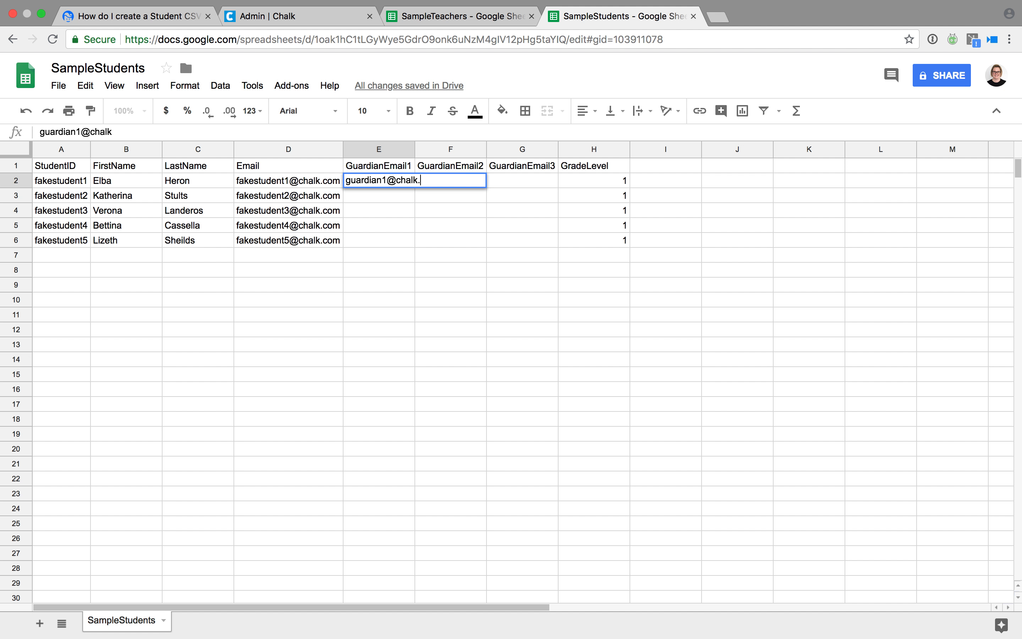
{"action": "key", "text": "Return"}
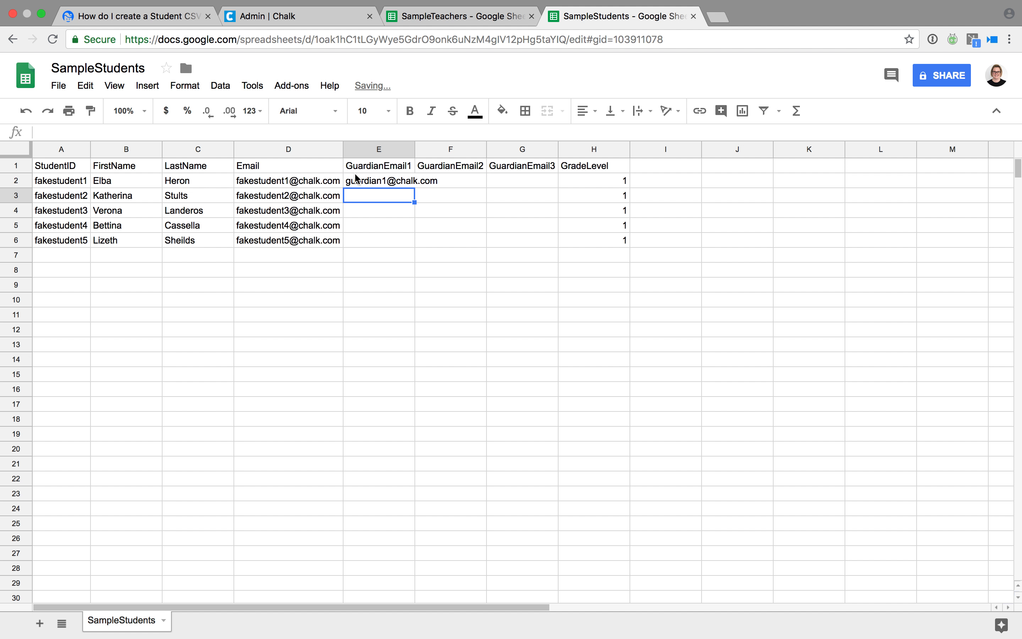
{"action": "double_click", "coordinate": [413, 149]}
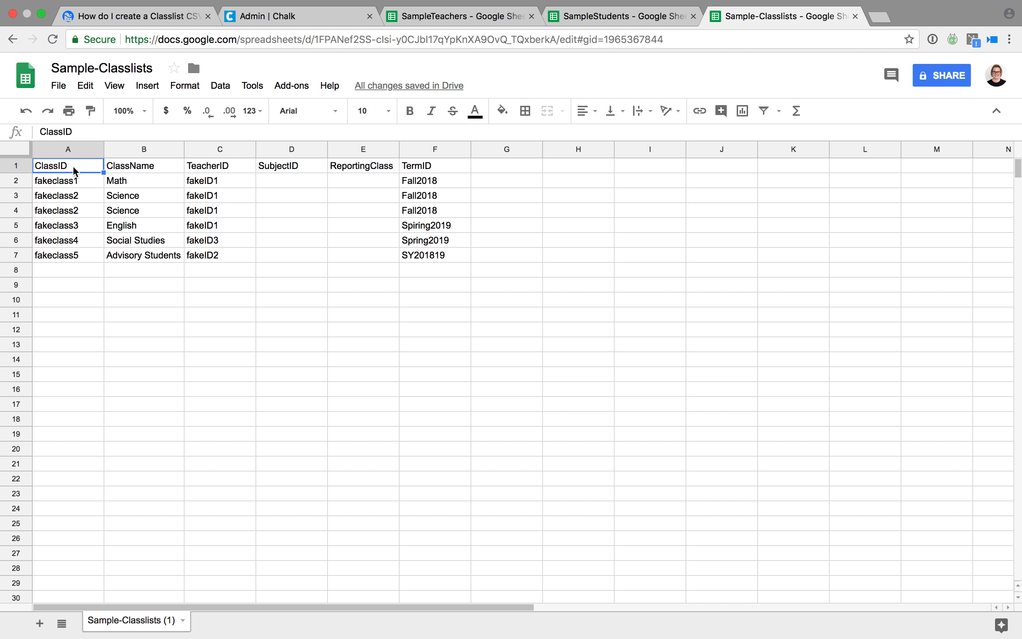
Review the ClassID and ClassName columns of Sample-Classlists, ending on the TeacherID header.
{"action": "key", "text": "Down"}
{"action": "key", "text": "Down"}
{"action": "key", "text": "Down"}
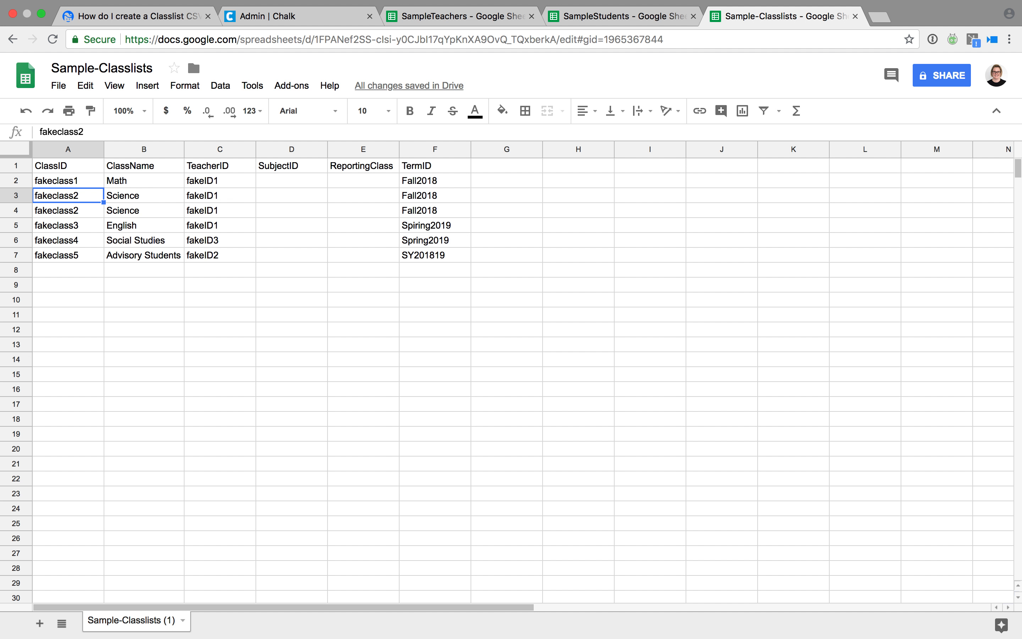
{"action": "key", "text": "Up"}
{"action": "key", "text": "Up"}
{"action": "key", "text": "Up"}
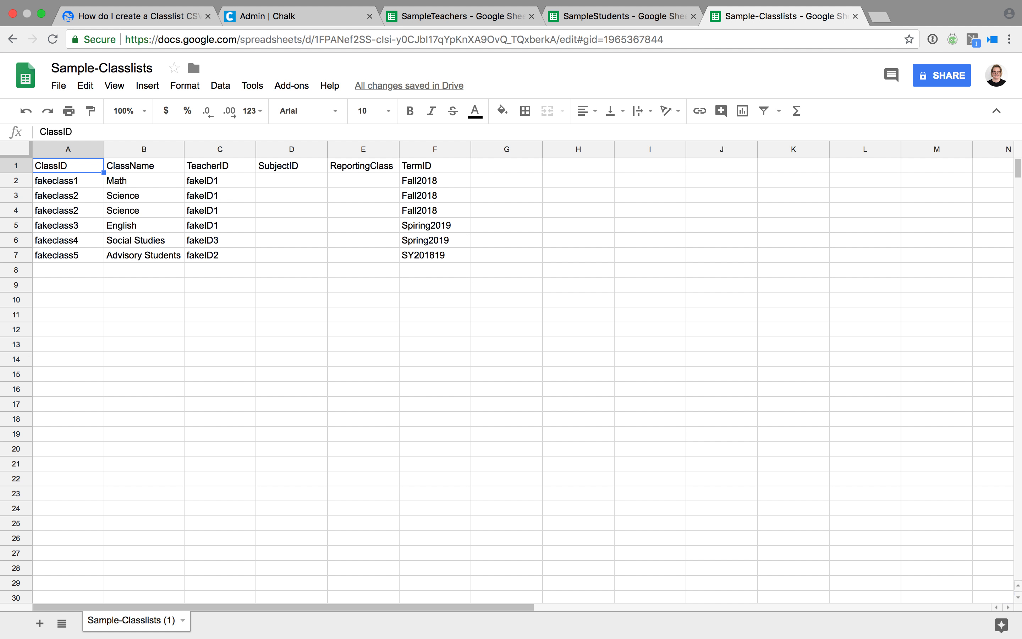
{"action": "key", "text": "Tab"}
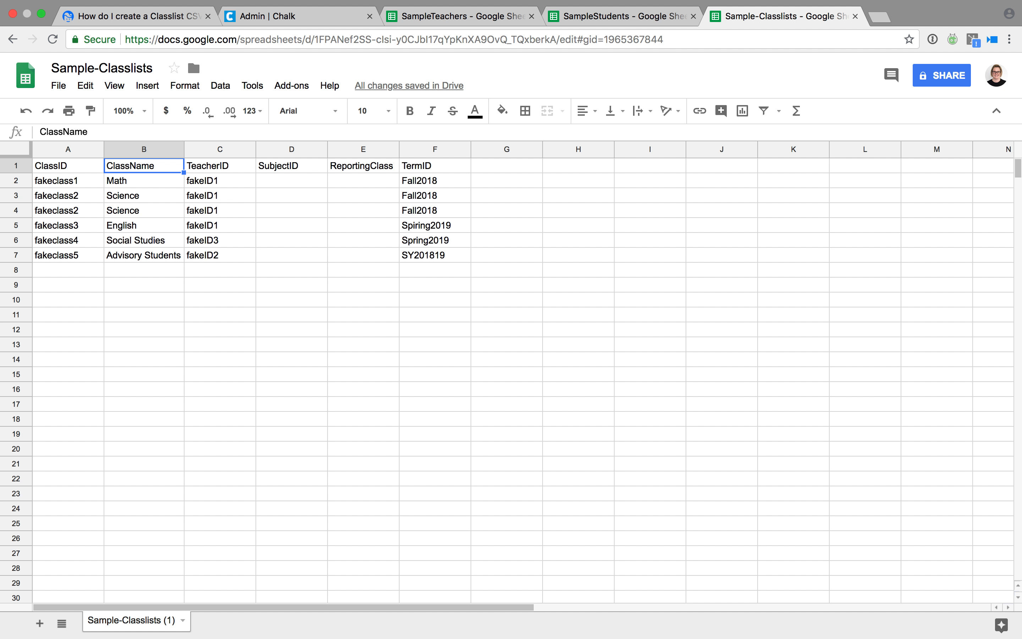
{"action": "key", "text": "Down"}
{"action": "key", "text": "Down"}
{"action": "key", "text": "Down"}
{"action": "key", "text": "Down"}
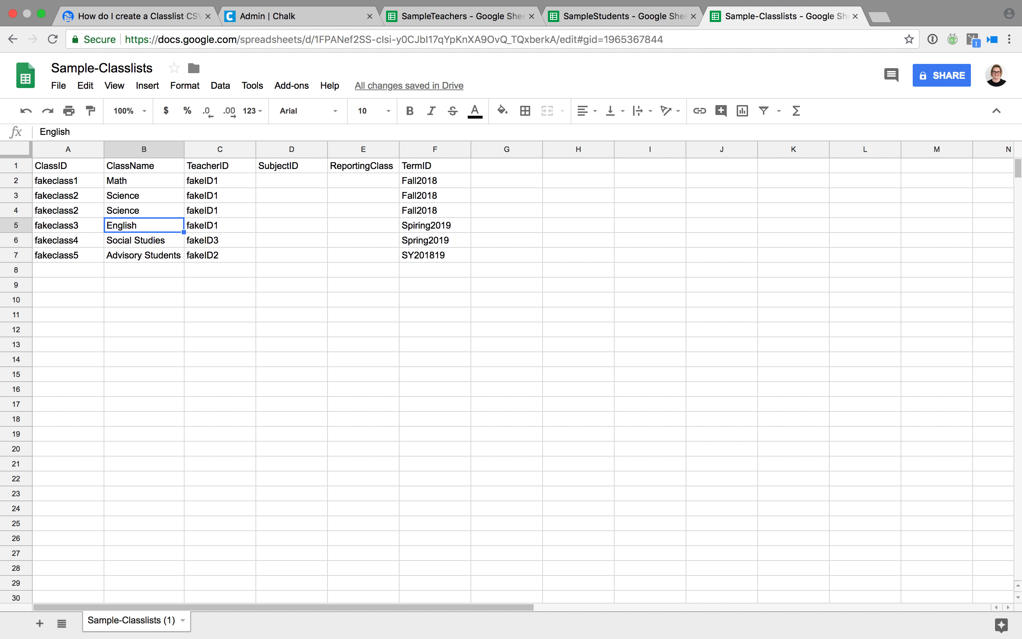
{"action": "key", "text": "Down"}
{"action": "key", "text": "Down"}
{"action": "key", "text": "Up"}
{"action": "key", "text": "Up"}
{"action": "key", "text": "Up"}
{"action": "key", "text": "Up"}
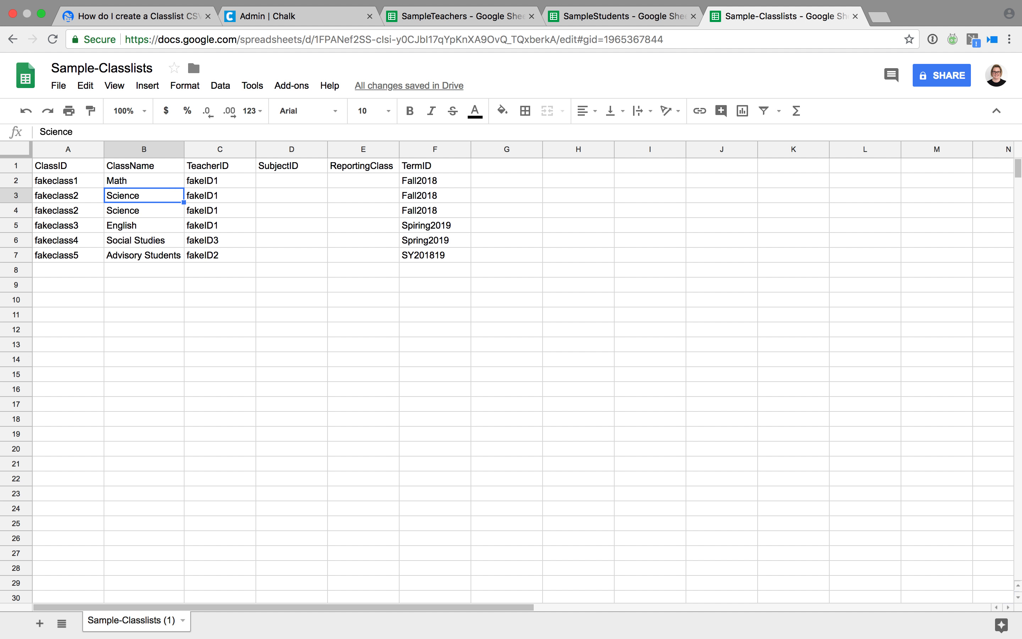
{"action": "key", "text": "Up"}
{"action": "key", "text": "Up"}
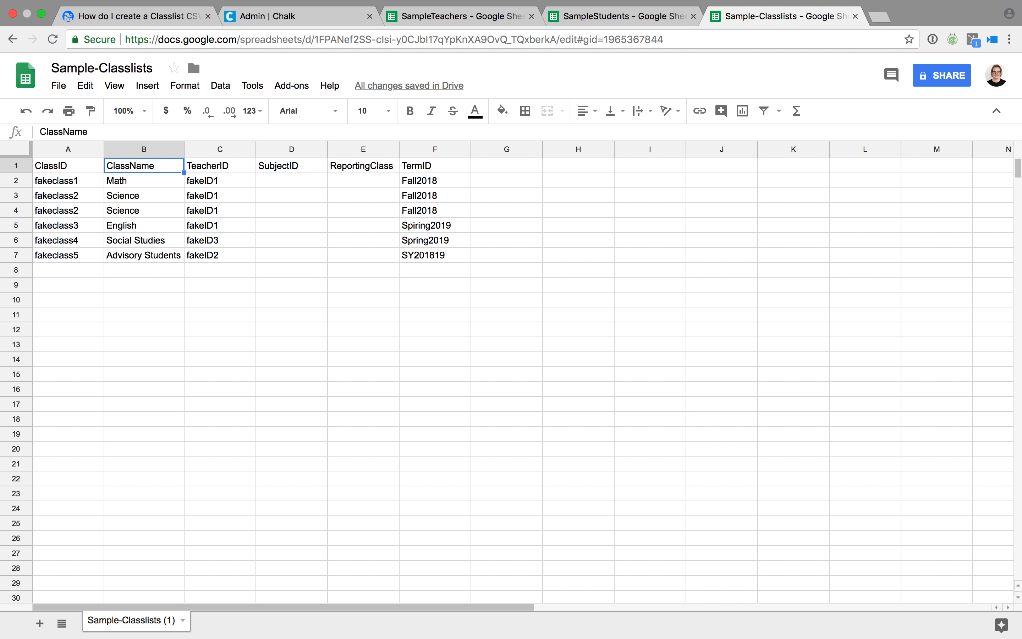
{"action": "key", "text": "Right"}
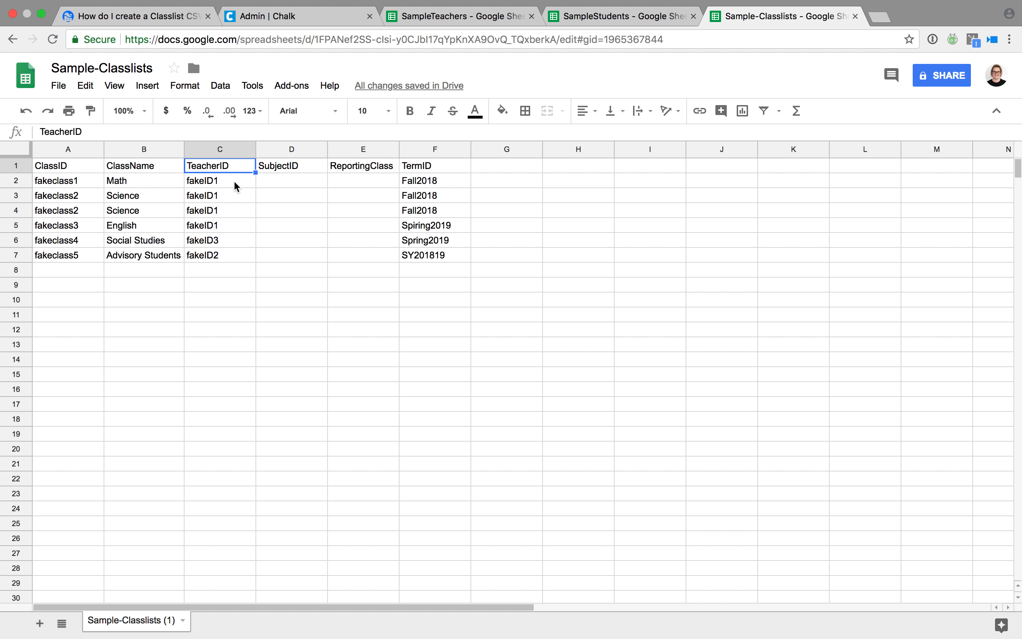
Check the SampleTeachers TeacherID column down to fakeID3 and fakeID4.
{"action": "left_click", "coordinate": [421, 19]}
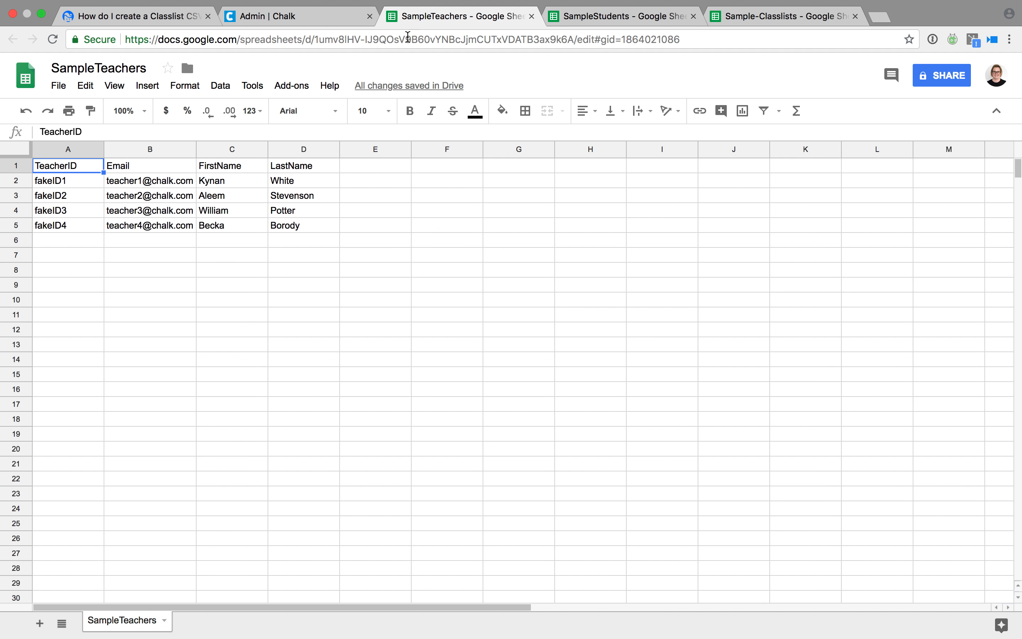
{"action": "left_click", "coordinate": [79, 182]}
{"action": "key", "text": "Down"}
{"action": "key", "text": "Down"}
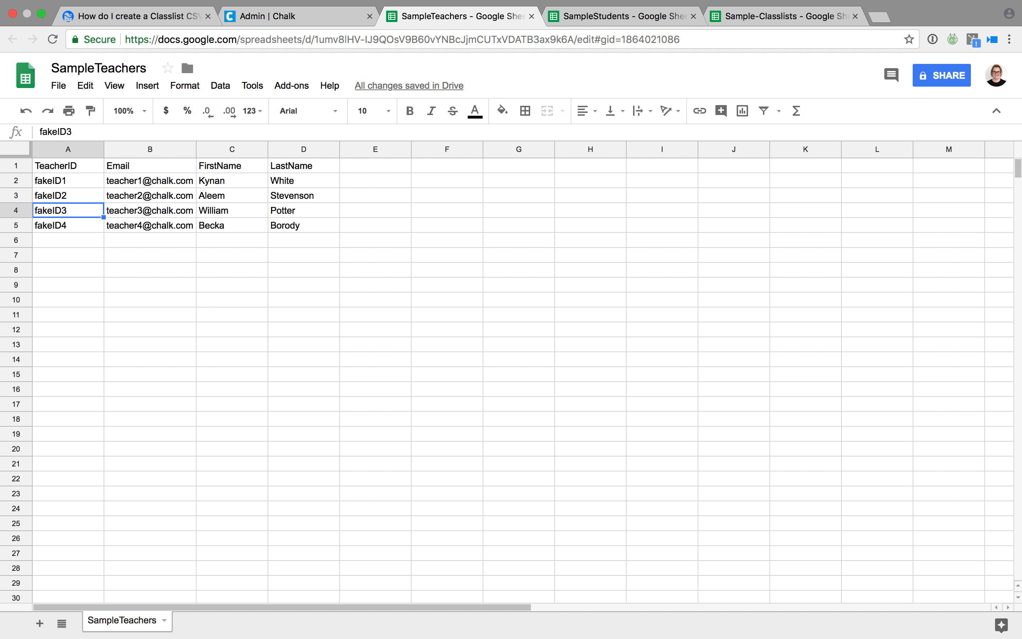
{"action": "key", "text": "Down"}
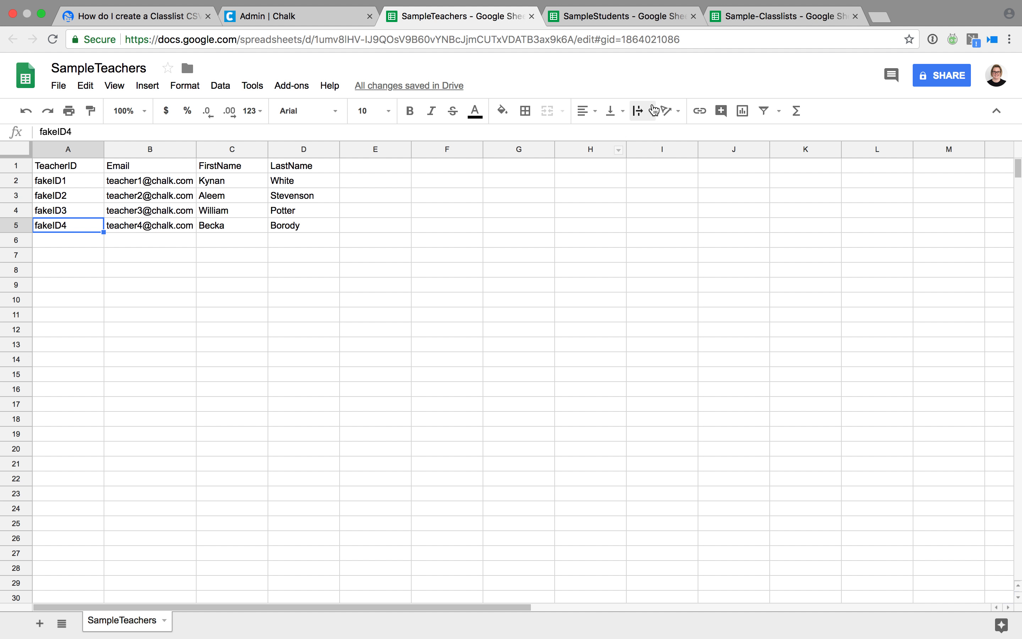
In Sample-Classlists, enter SubjectID1 in D3 and SubjectID2 in D4 for the Science classes.
{"action": "left_click", "coordinate": [747, 25]}
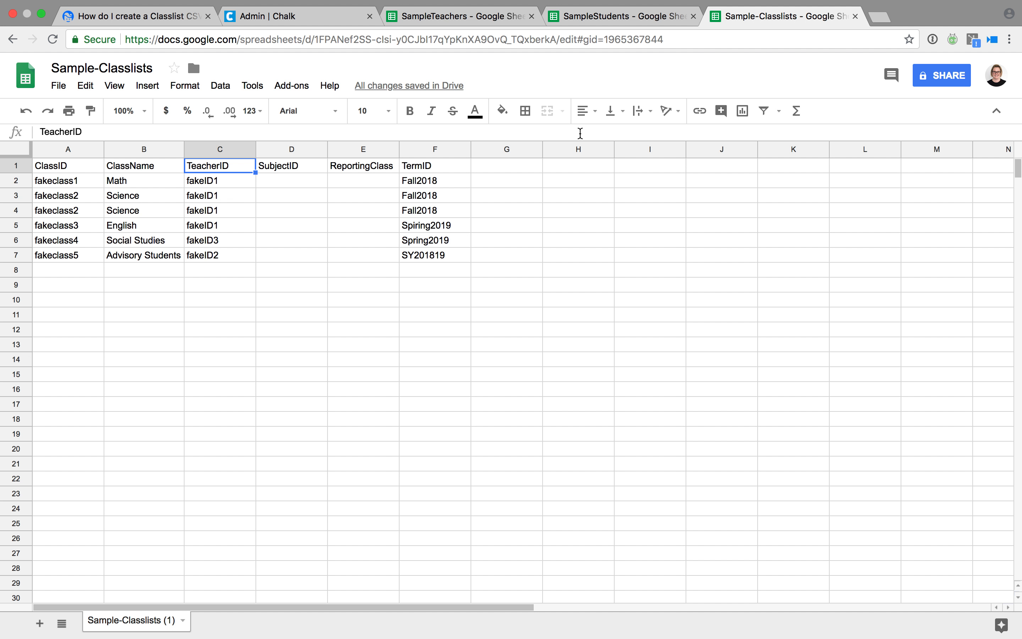
{"action": "key", "text": "Right"}
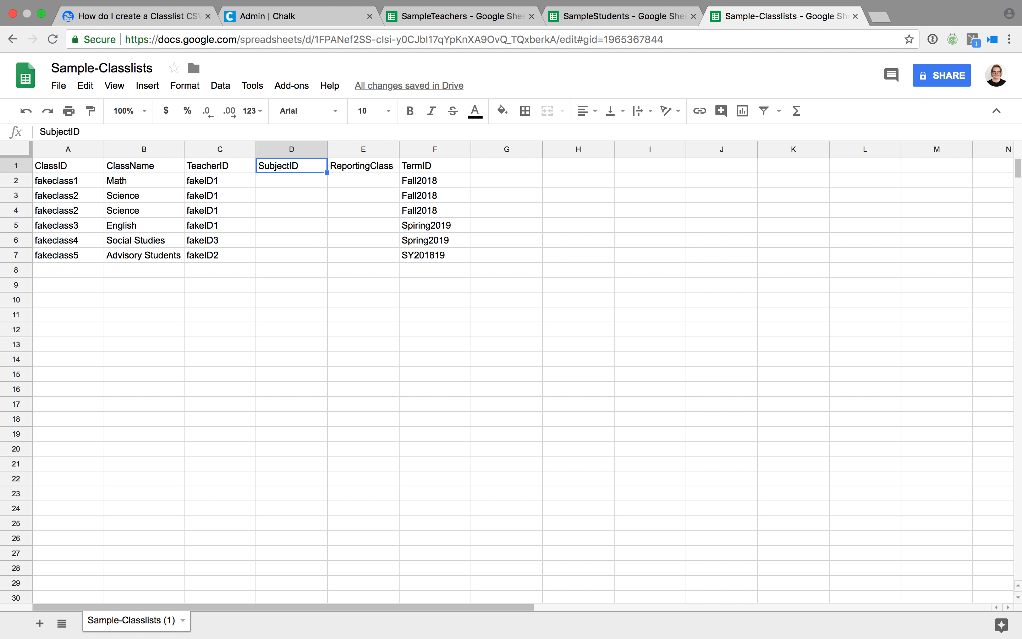
{"action": "key", "text": "shift+Right"}
{"action": "key", "text": "shift+Right"}
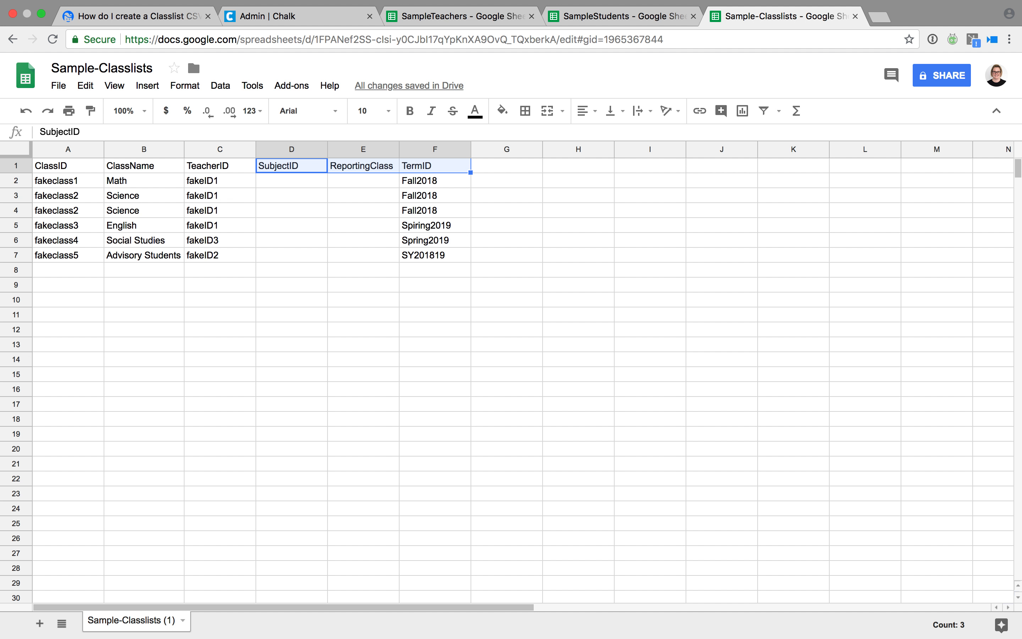
{"action": "key", "text": "Left"}
{"action": "key", "text": "Right"}
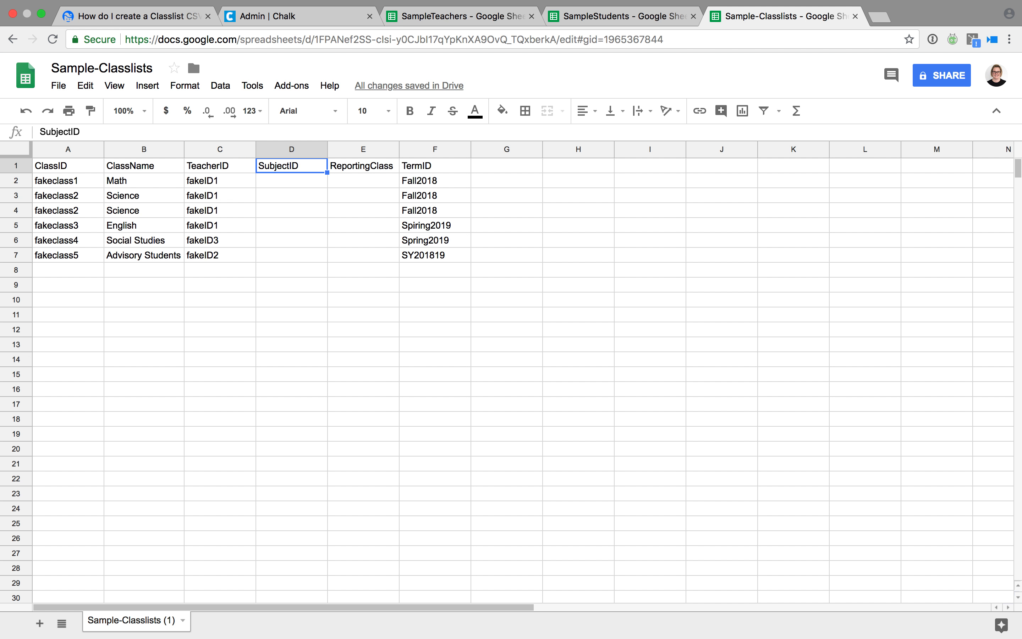
{"action": "key", "text": "Down"}
{"action": "key", "text": "Down"}
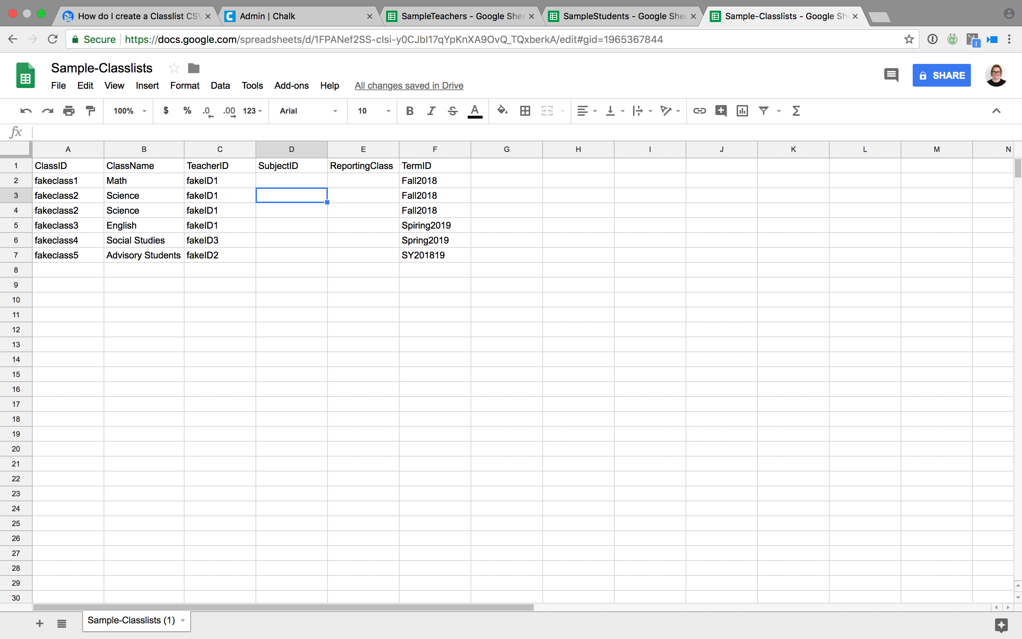
{"action": "type", "text": "Sub"}
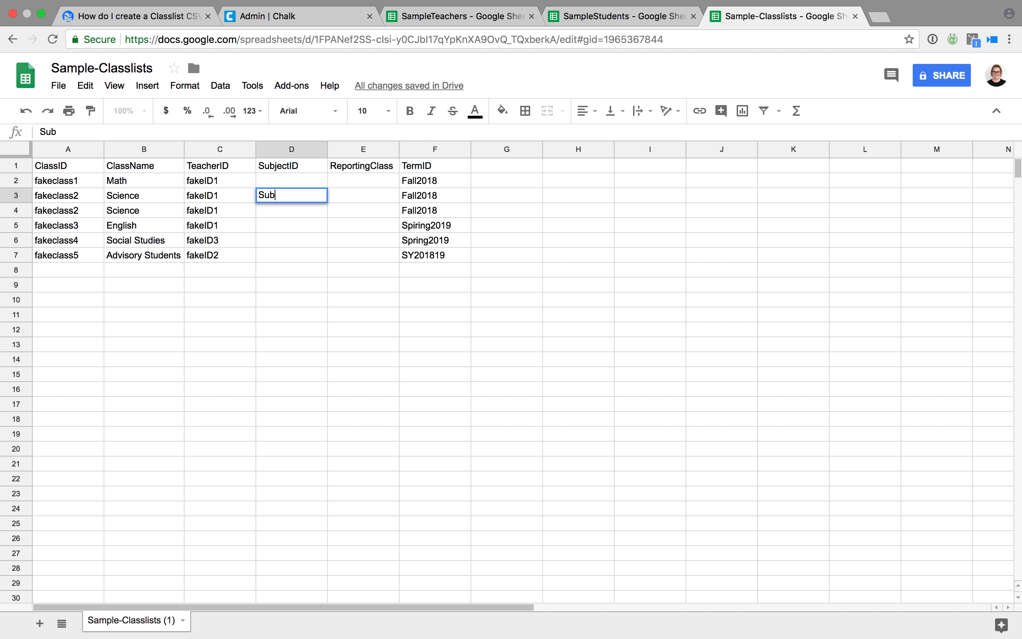
{"action": "type", "text": "jectID1"}
{"action": "key", "text": "Return"}
{"action": "type", "text": "Subje"}
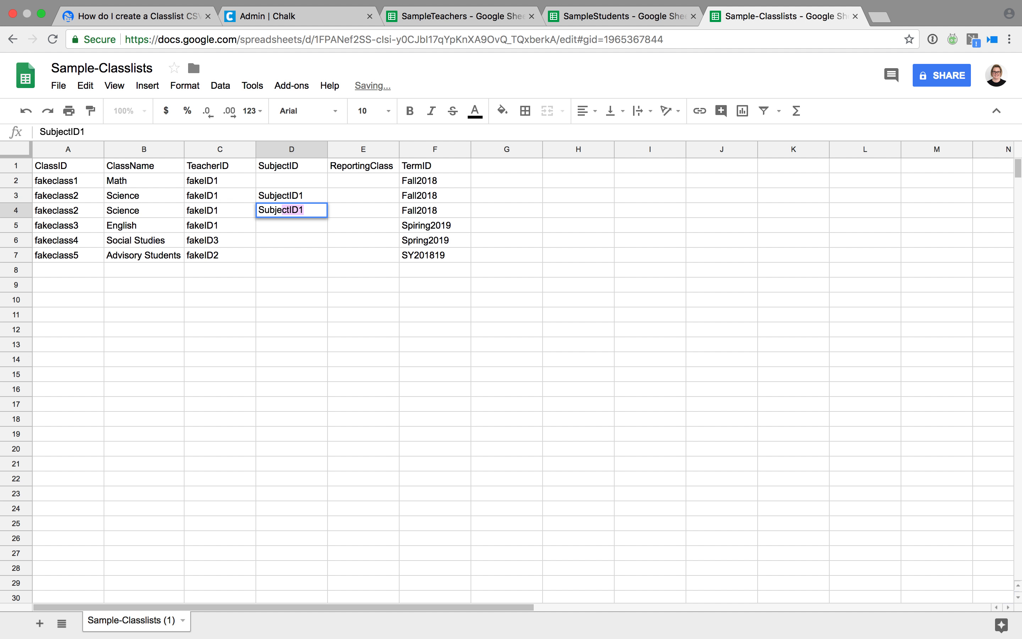
{"action": "type", "text": "ctID"}
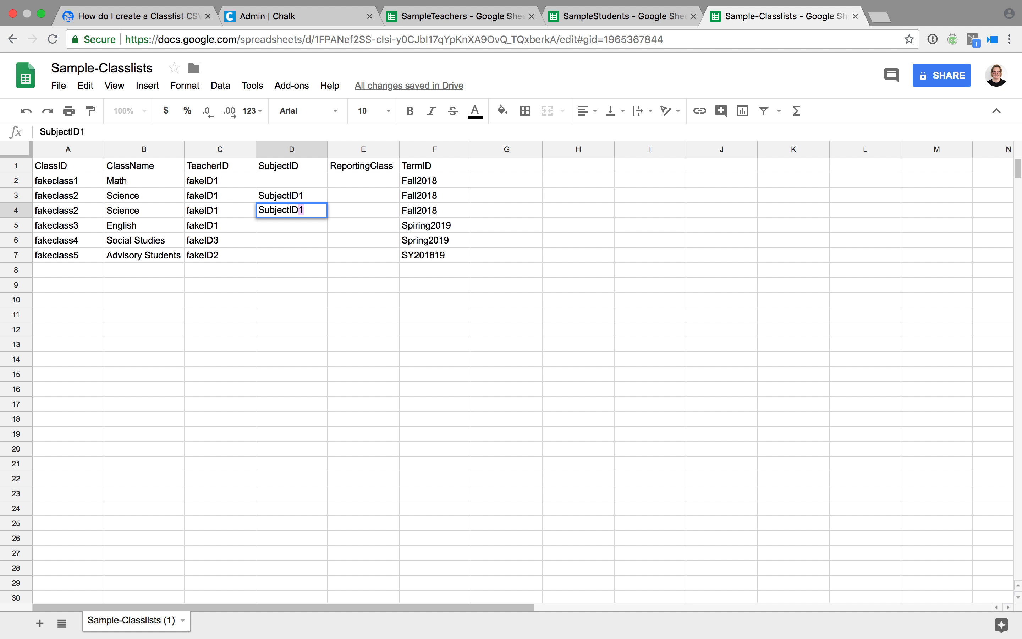
{"action": "type", "text": "2"}
{"action": "key", "text": "Tab"}
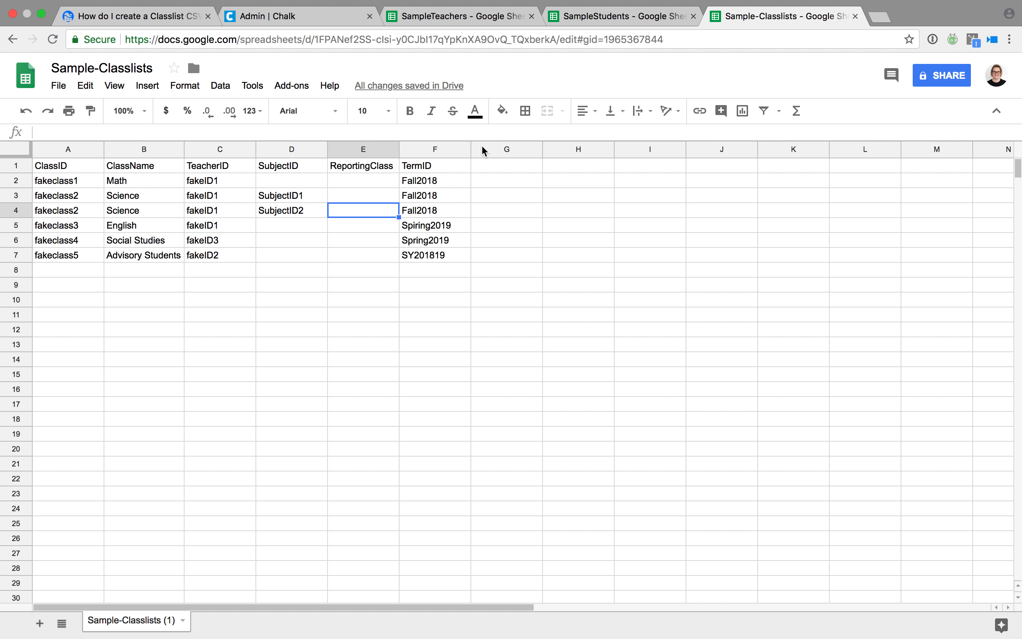
Select the TermID header in F1, then resize the browser window.
{"action": "left_click", "coordinate": [456, 166]}
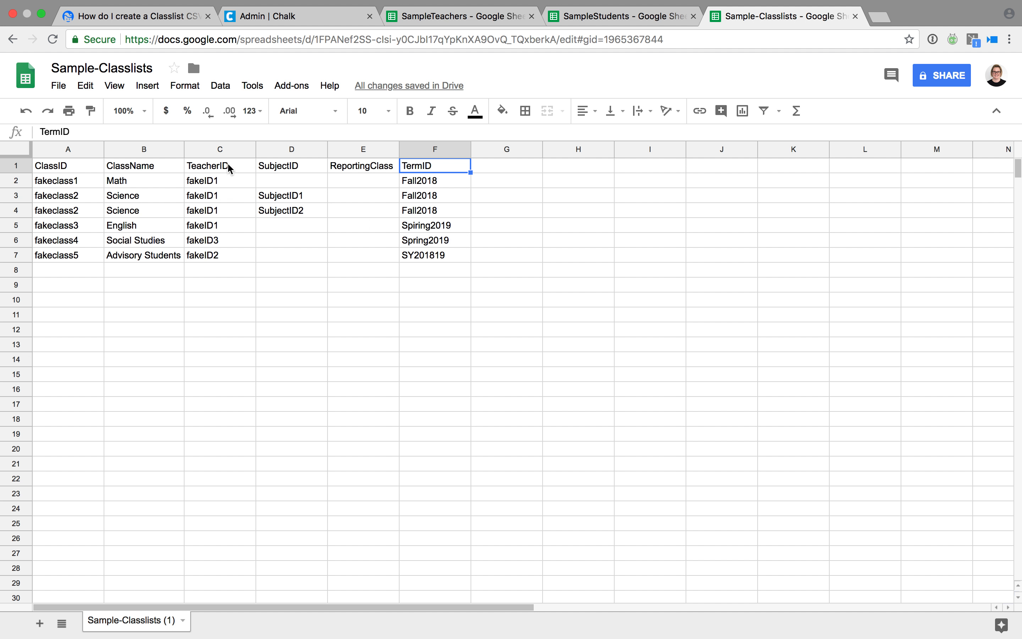
{"action": "left_click", "coordinate": [42, 15]}
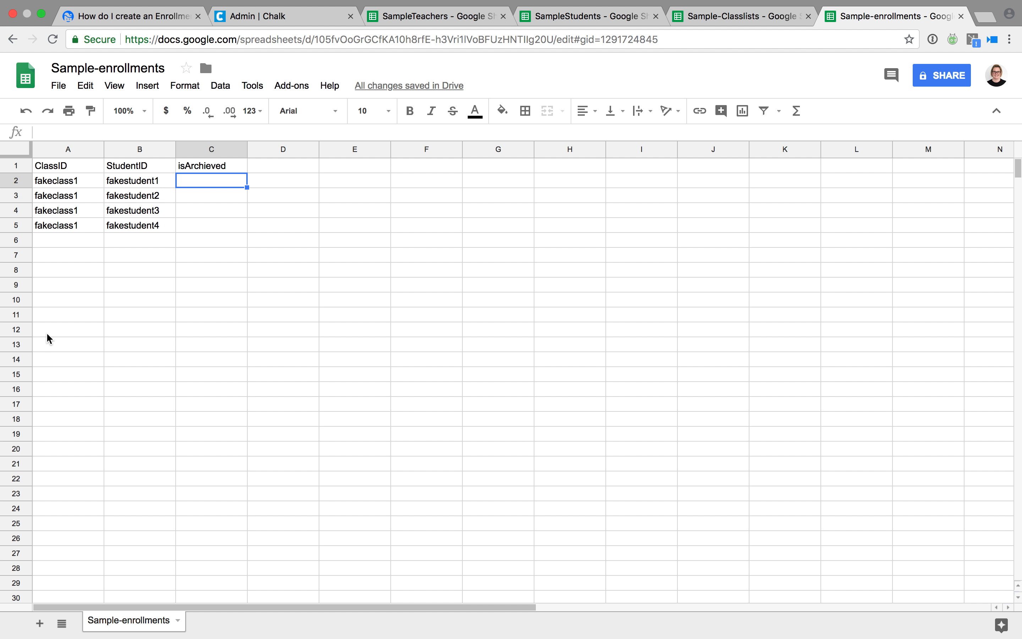
{"action": "left_click", "coordinate": [59, 166]}
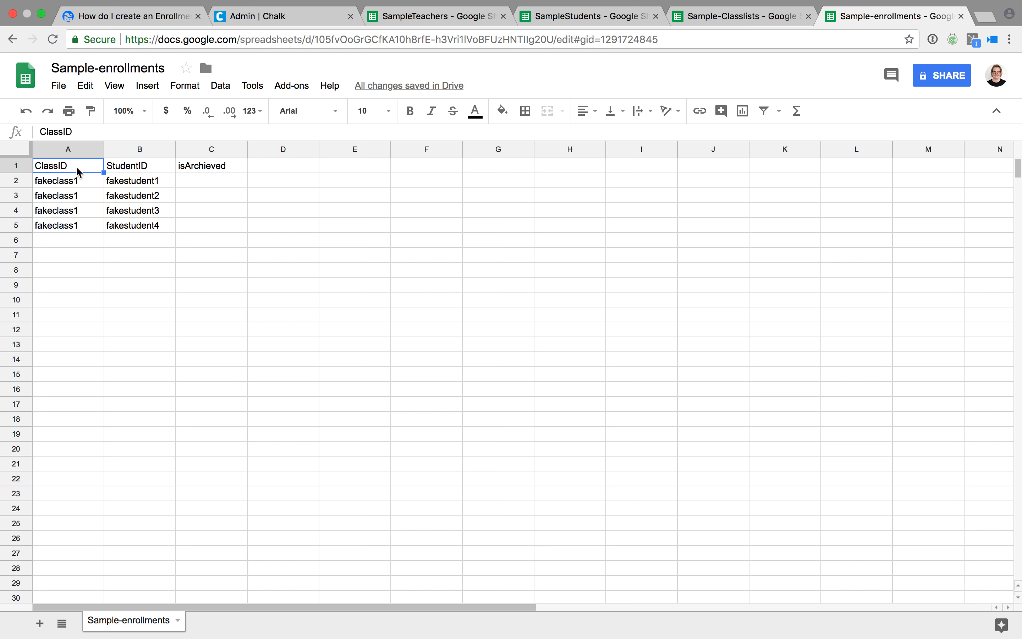
{"action": "left_click", "coordinate": [125, 171]}
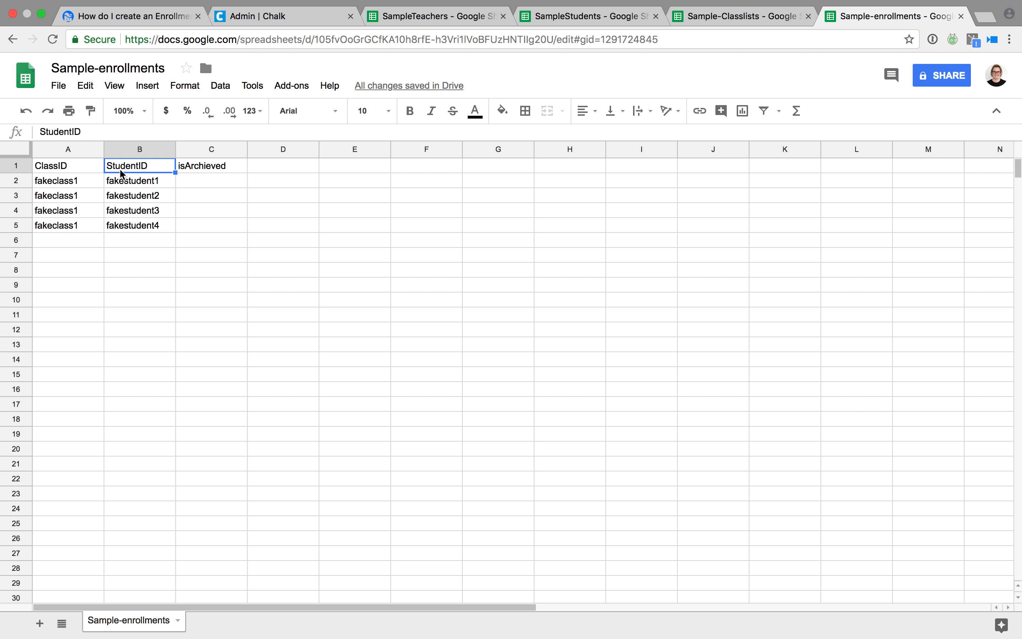
{"action": "left_click", "coordinate": [94, 169]}
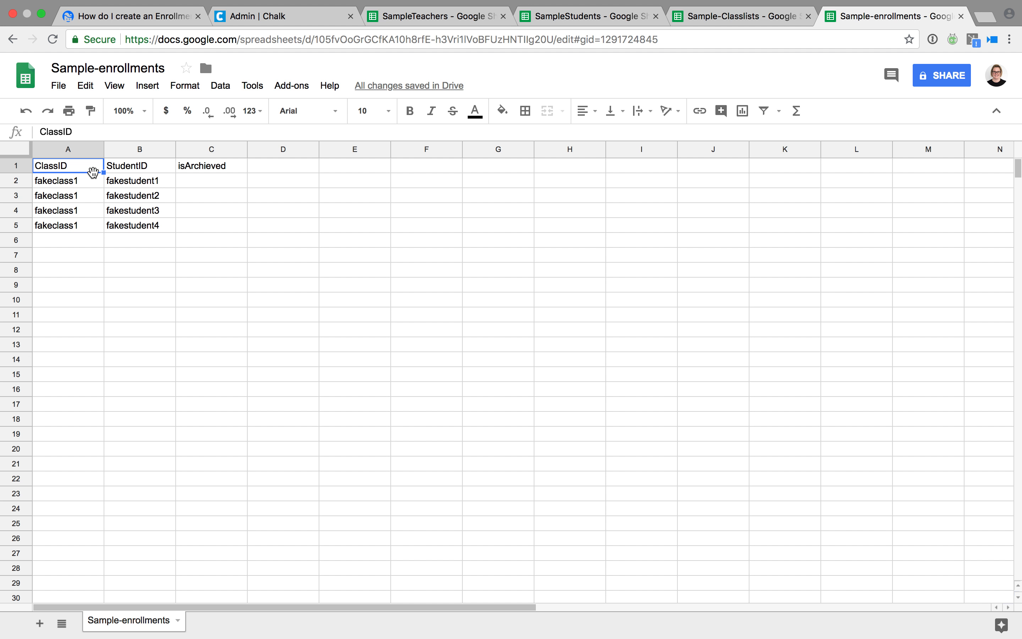
{"action": "left_click", "coordinate": [92, 184]}
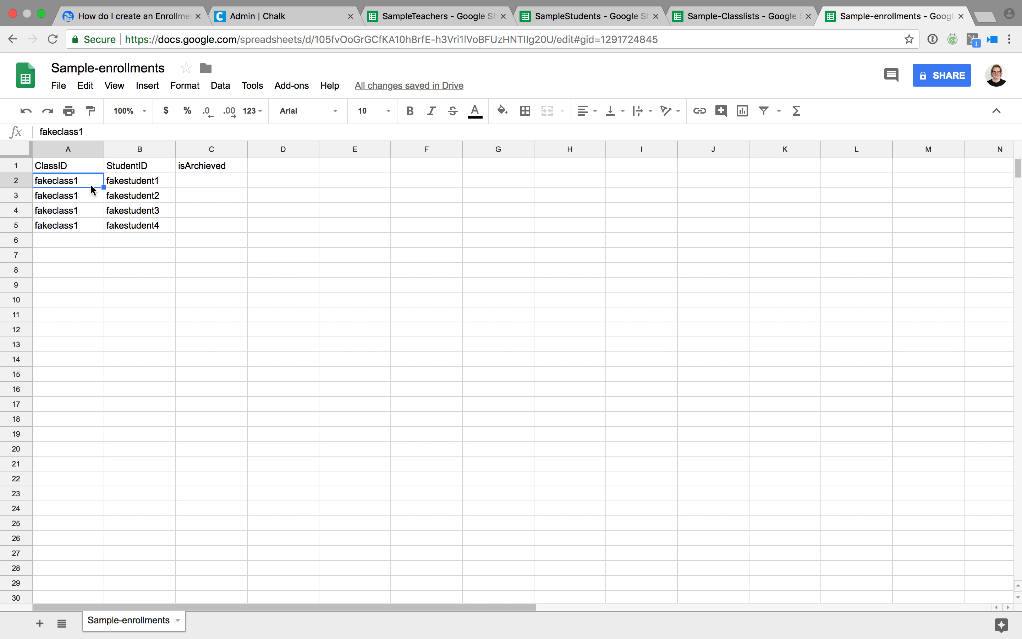
{"action": "left_click", "coordinate": [91, 197]}
{"action": "left_click", "coordinate": [91, 211]}
{"action": "left_click", "coordinate": [91, 226]}
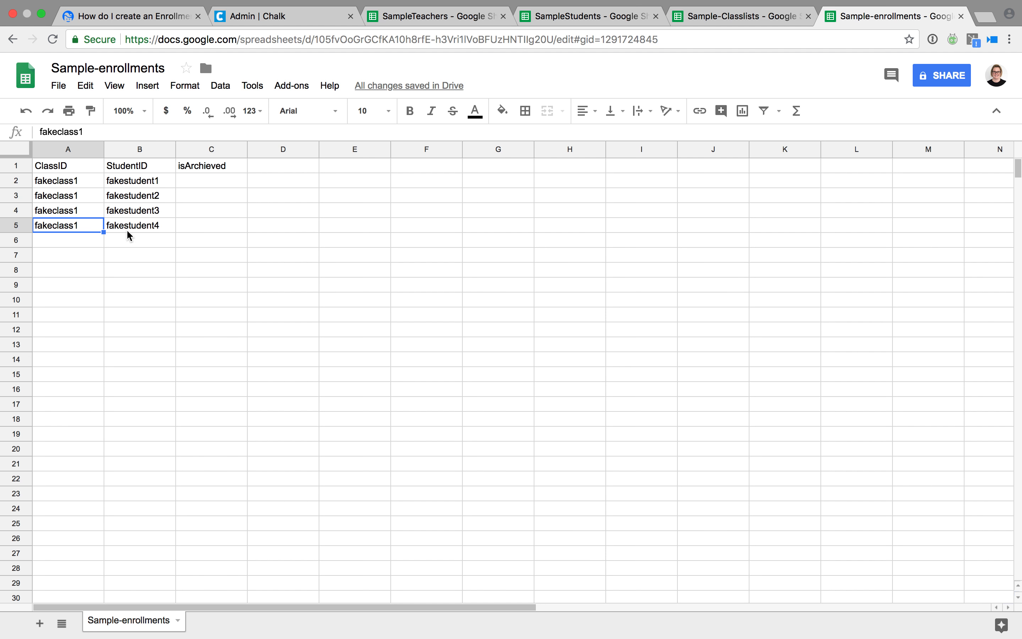
{"action": "left_click", "coordinate": [705, 25]}
{"action": "left_click", "coordinate": [71, 170]}
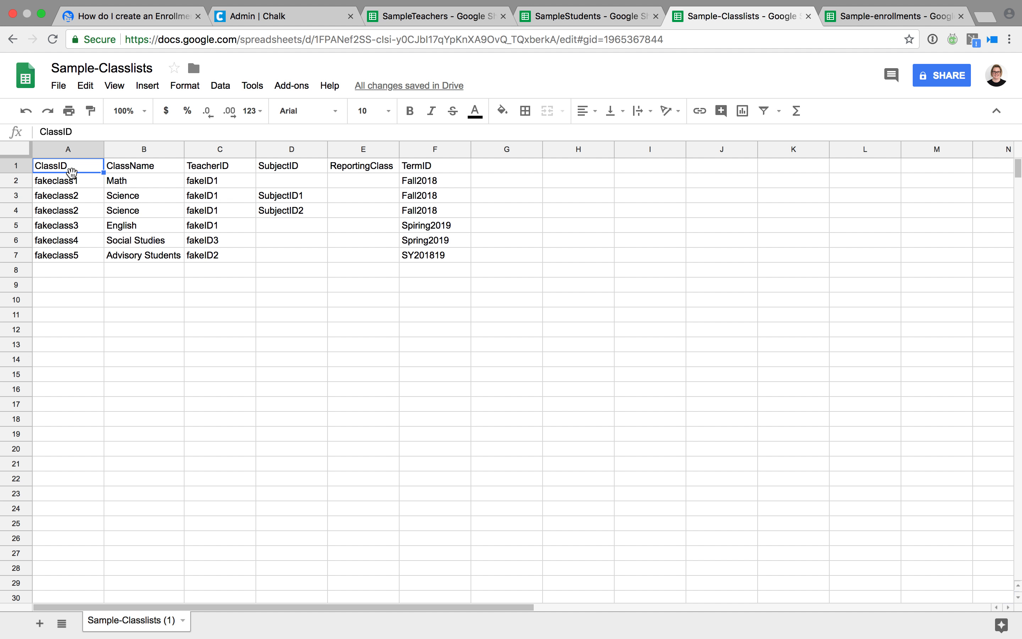
{"action": "left_click", "coordinate": [865, 30]}
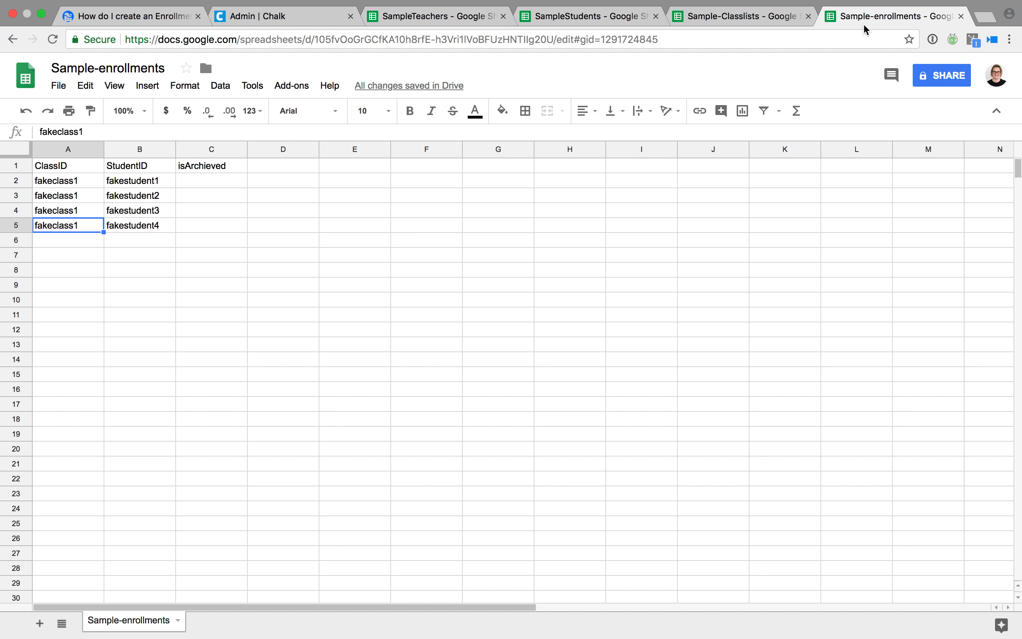
{"action": "left_click", "coordinate": [157, 194]}
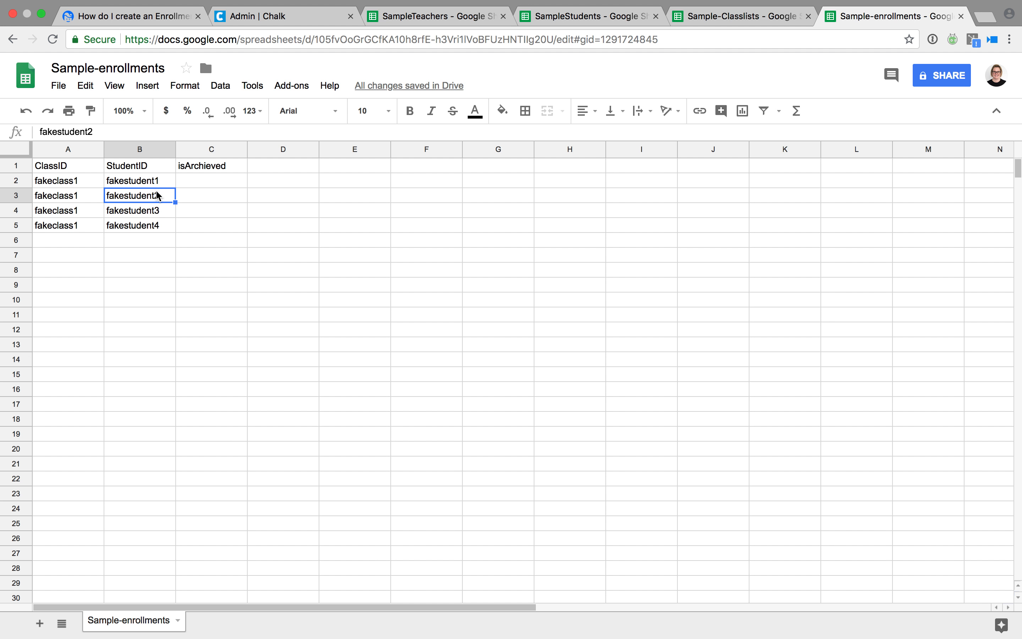
{"action": "left_click", "coordinate": [156, 216]}
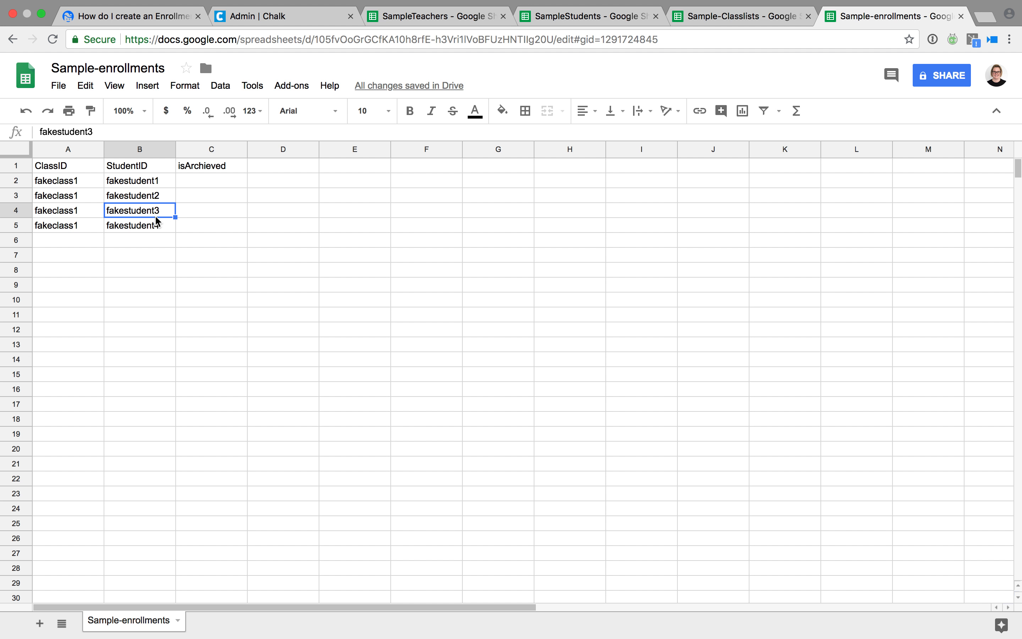
{"action": "left_click", "coordinate": [550, 26]}
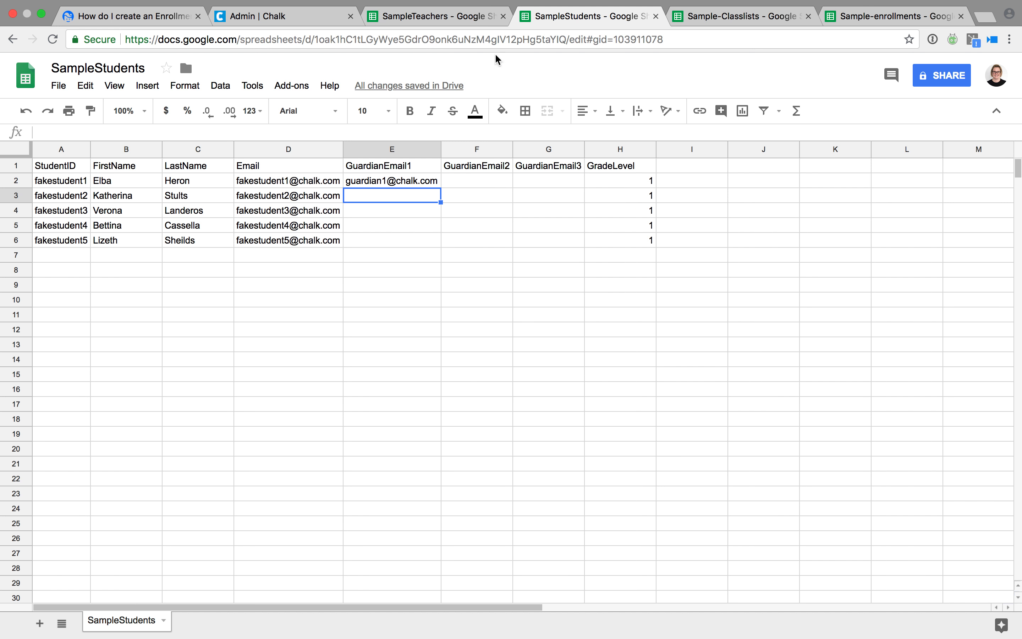
{"action": "left_click", "coordinate": [86, 186]}
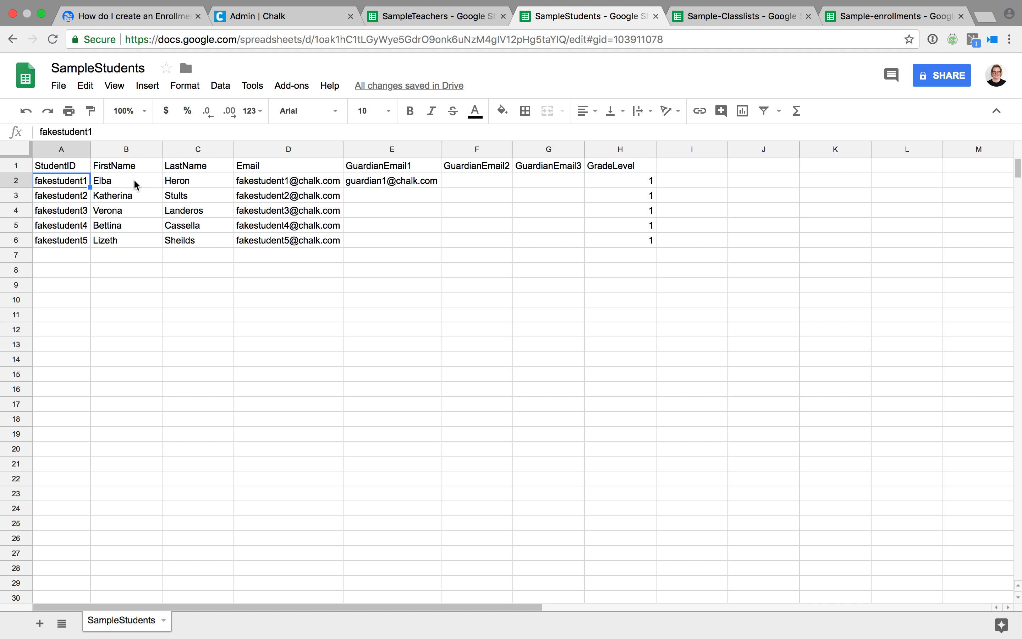
{"action": "left_click", "coordinate": [869, 22]}
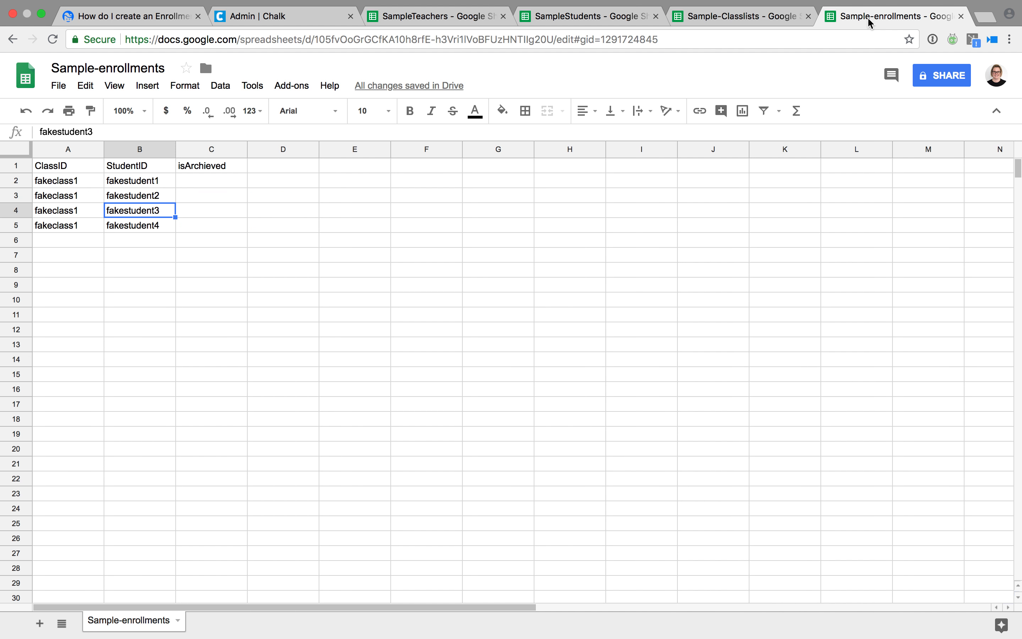
Move to the top of the isArchieved column in the enrollments sheet.
{"action": "key", "text": "Right"}
{"action": "key", "text": "Up"}
{"action": "key", "text": "Up"}
{"action": "key", "text": "Up"}
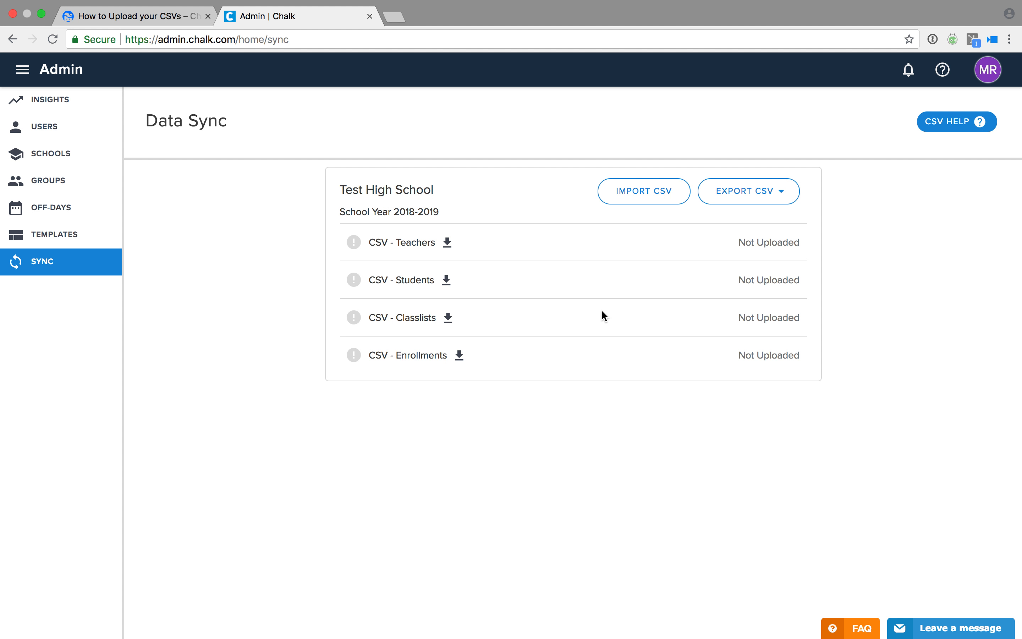
Import all four CSV files, Teachers through enrollments, with IMPORT CSV.
{"action": "left_click", "coordinate": [652, 204]}
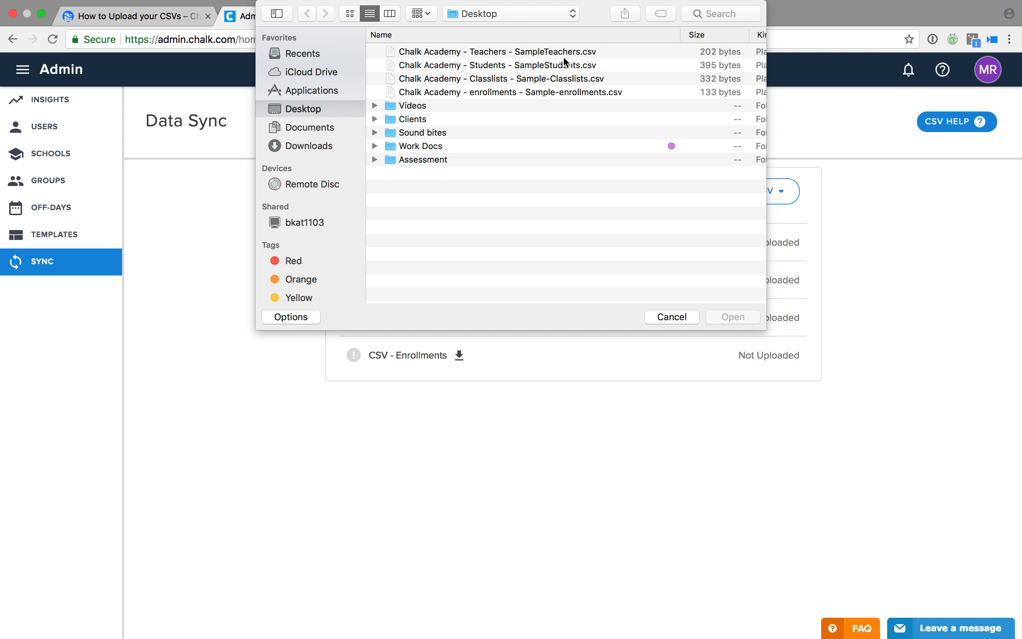
{"action": "left_click", "coordinate": [561, 50]}
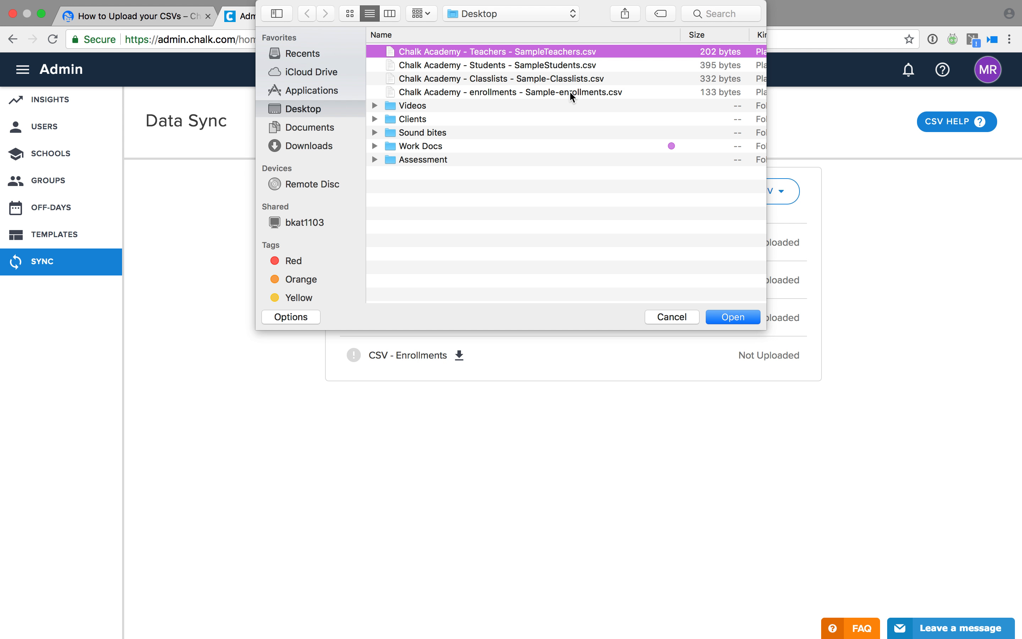
{"action": "left_click", "coordinate": [571, 91], "text": "shift"}
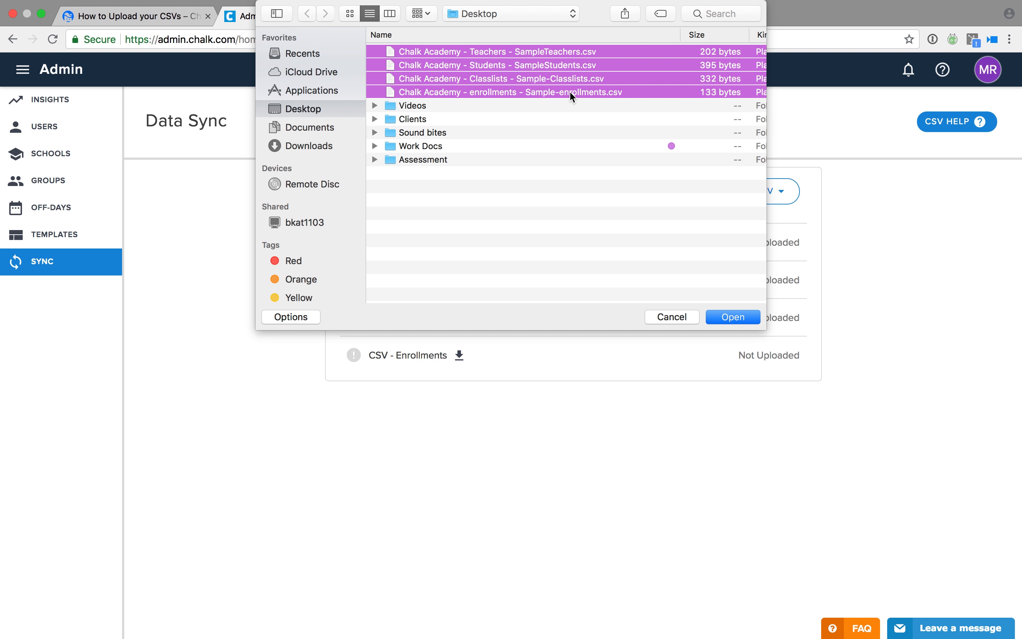
{"action": "left_click", "coordinate": [726, 322]}
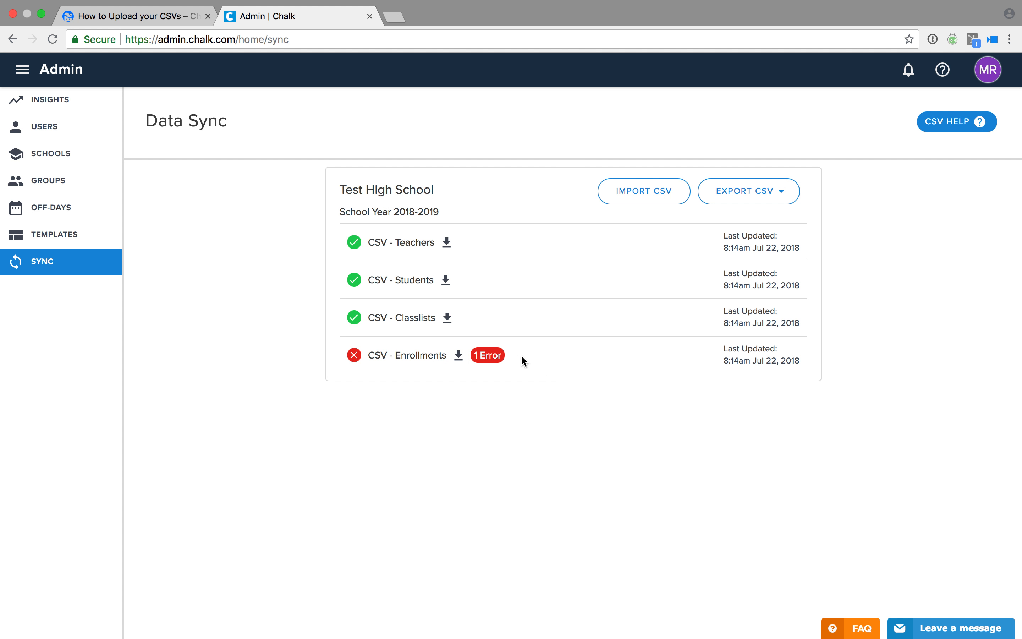
Review and dismiss the Enrollments import error, then open the Users list.
{"action": "left_click", "coordinate": [491, 357]}
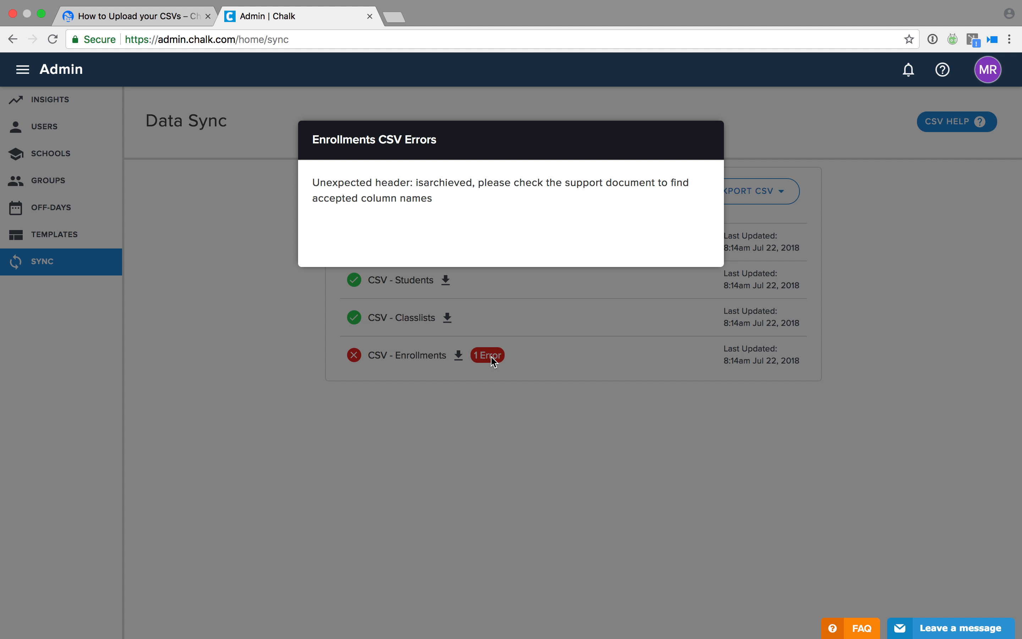
{"action": "left_click", "coordinate": [533, 397]}
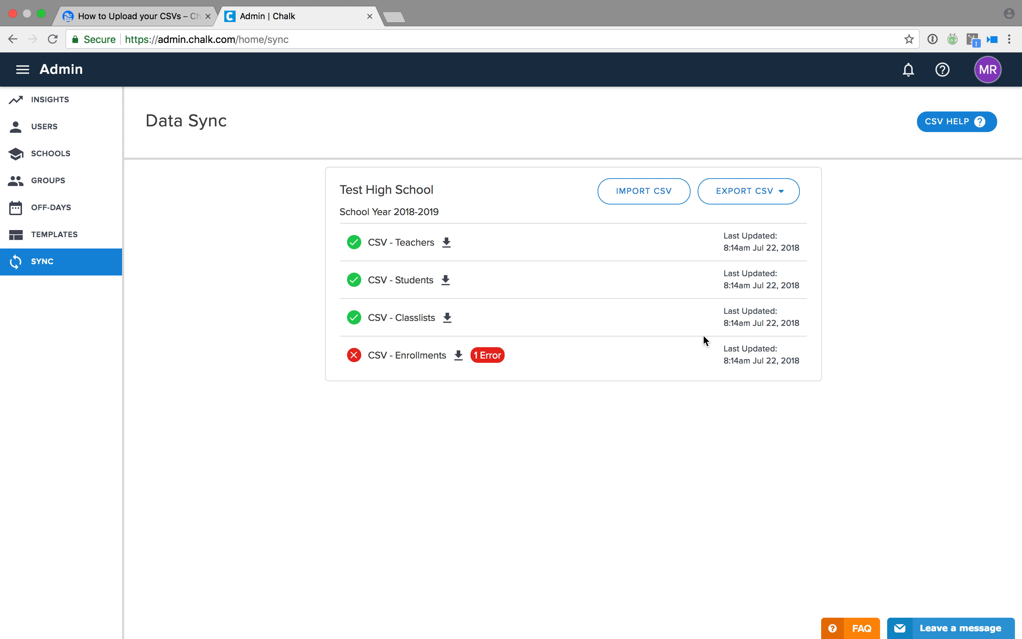
{"action": "left_click", "coordinate": [100, 136]}
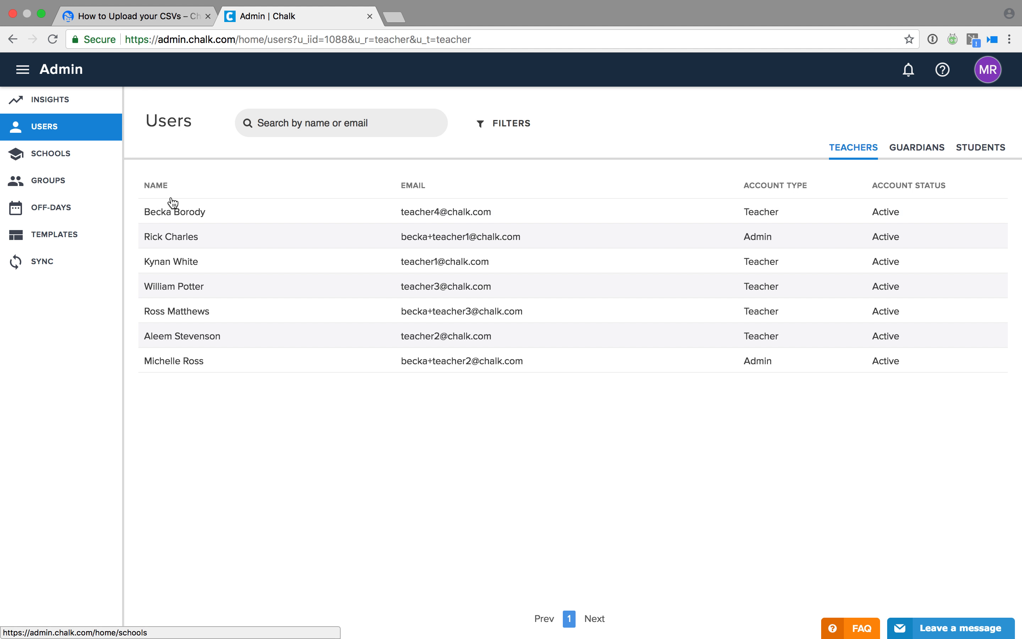